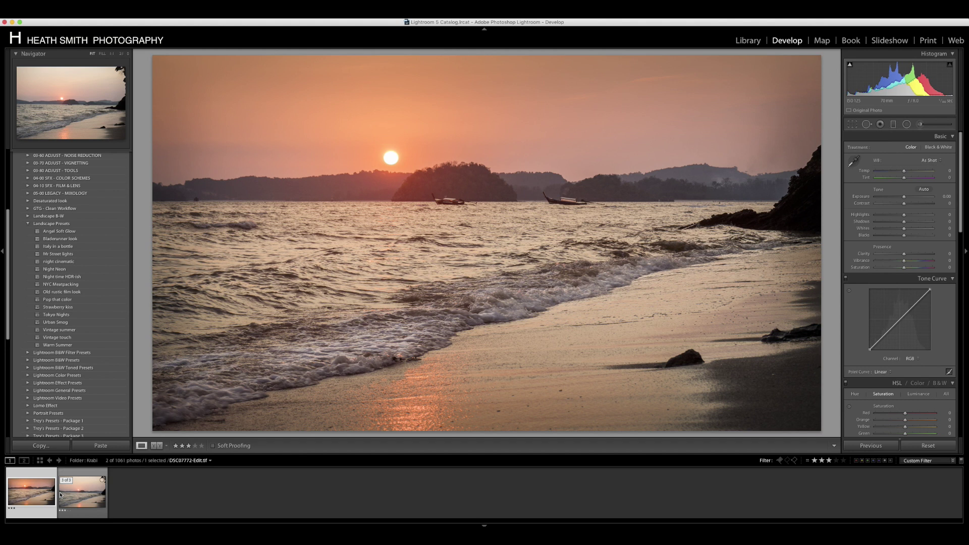
# - Open the unedited DSC07772.ARW photo and inspect the boats and the distant hills along the horizon up close
pyautogui.click(60, 494)
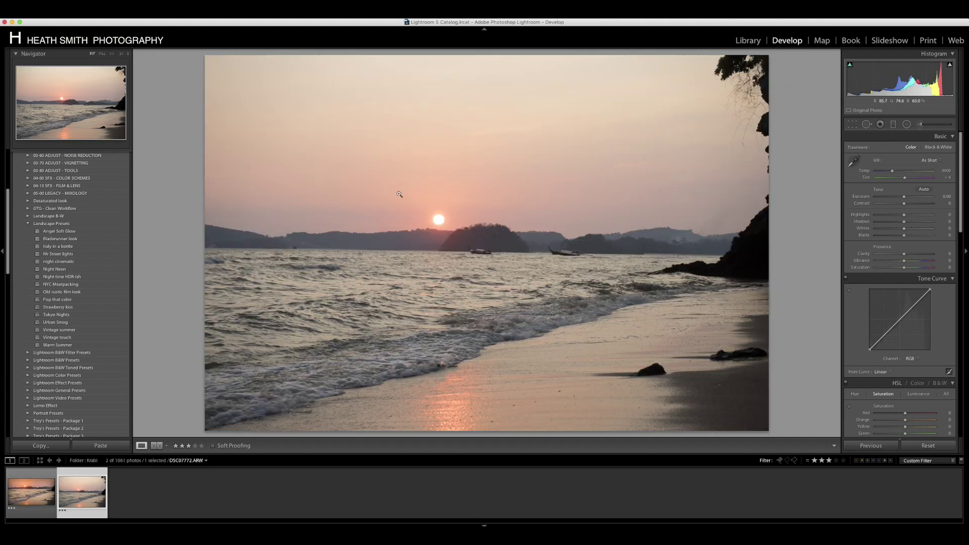
pyautogui.click(470, 238)
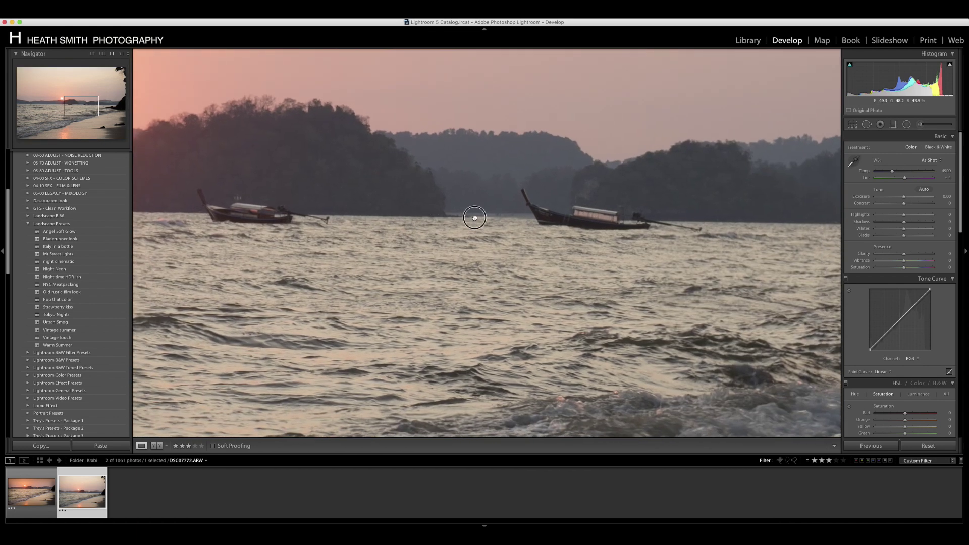
pyautogui.moveTo(474, 218); pyautogui.dragTo(551, 218)
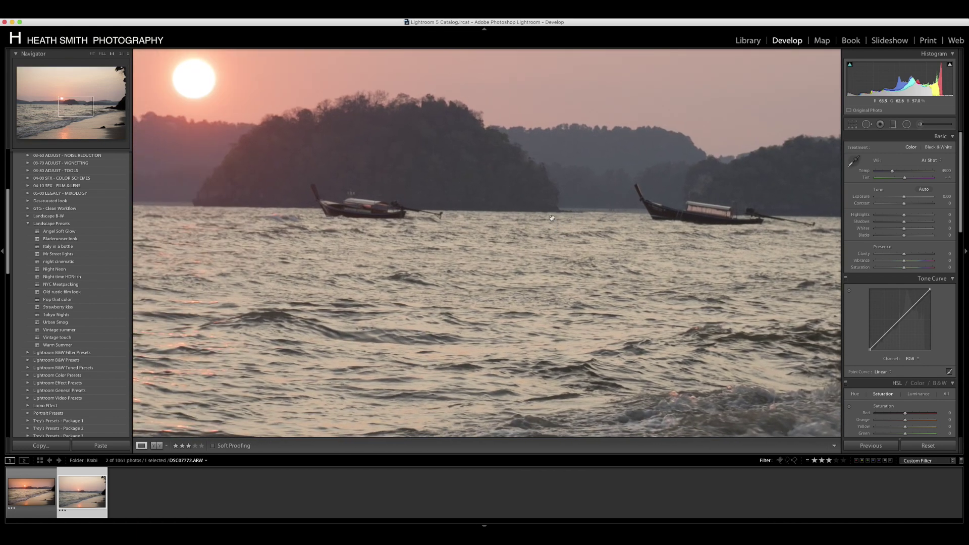
pyautogui.click(553, 219)
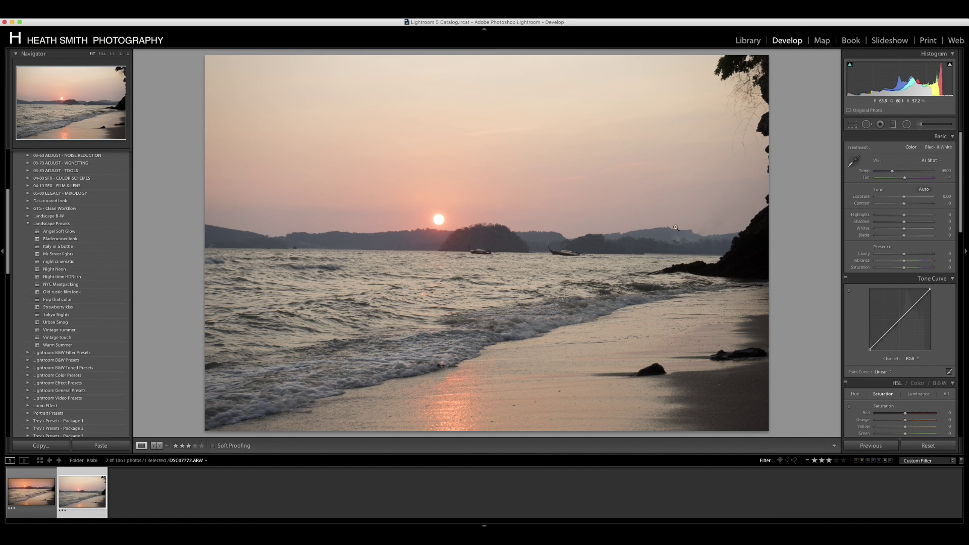
pyautogui.click(713, 237)
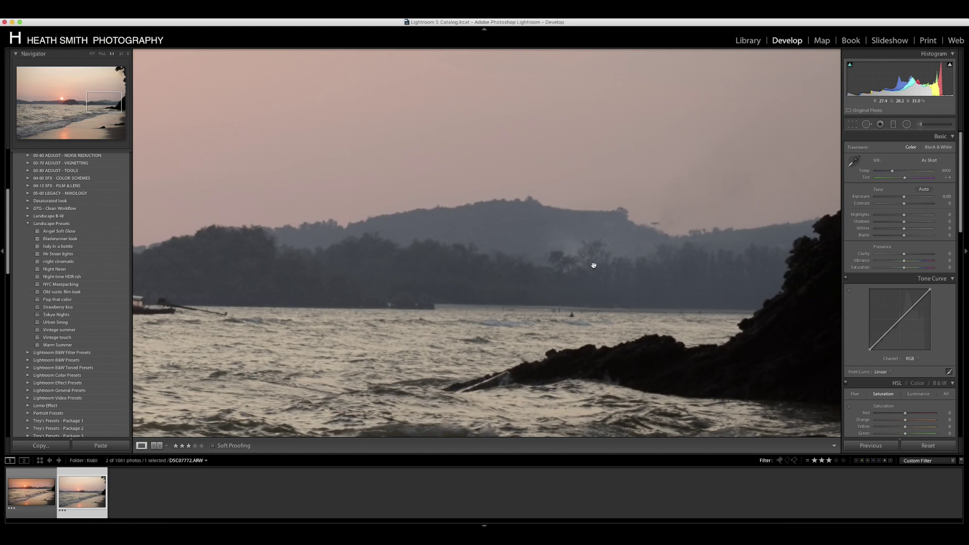
pyautogui.click(548, 236)
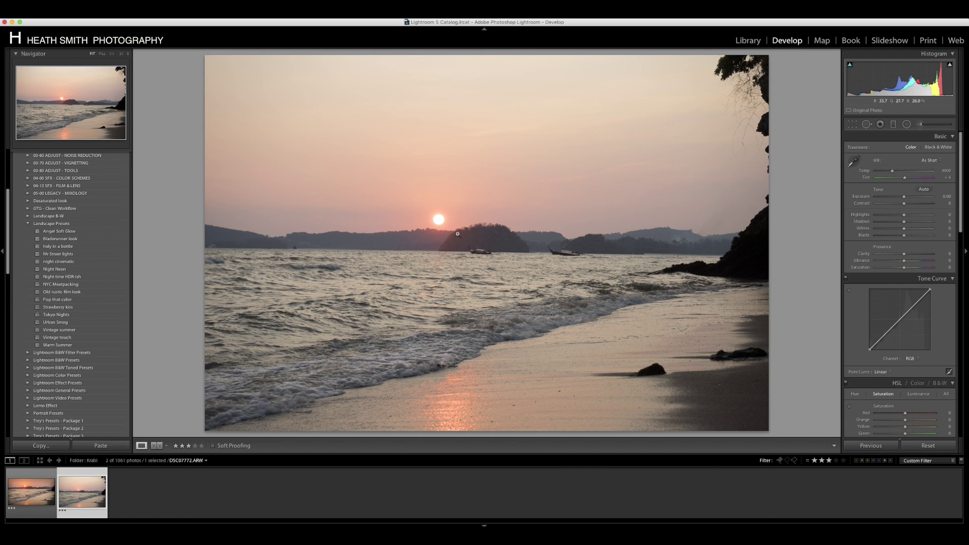
# - Apply the Urban Smog landscape preset to the beach photo and review its develop settings
pyautogui.click(60, 323)
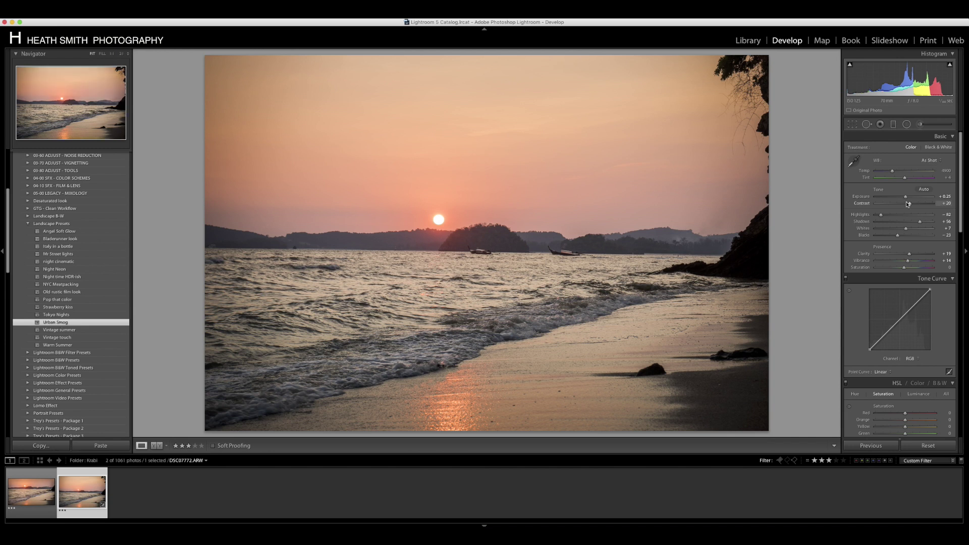
pyautogui.scroll(-3, 908, 223)
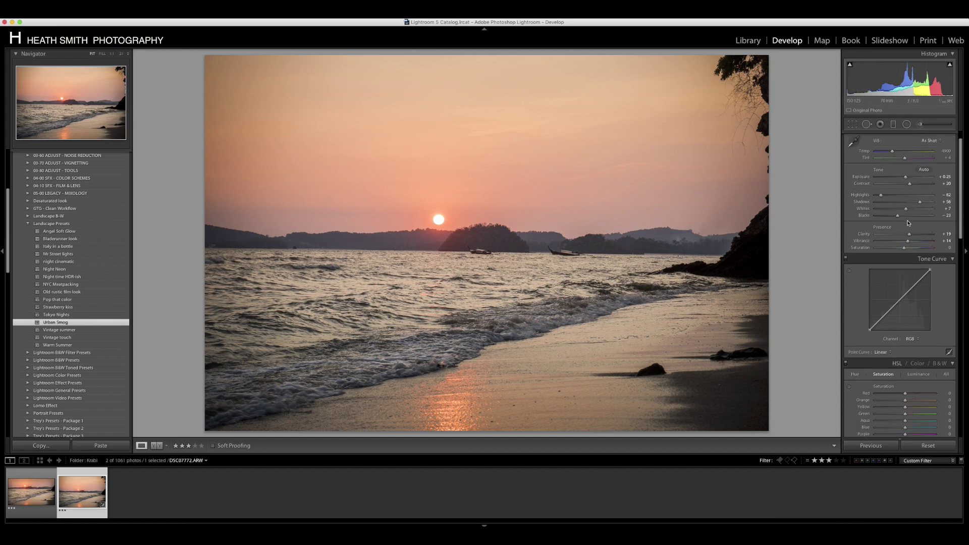
pyautogui.scroll(-6, 923, 233)
pyautogui.scroll(-13, 925, 235)
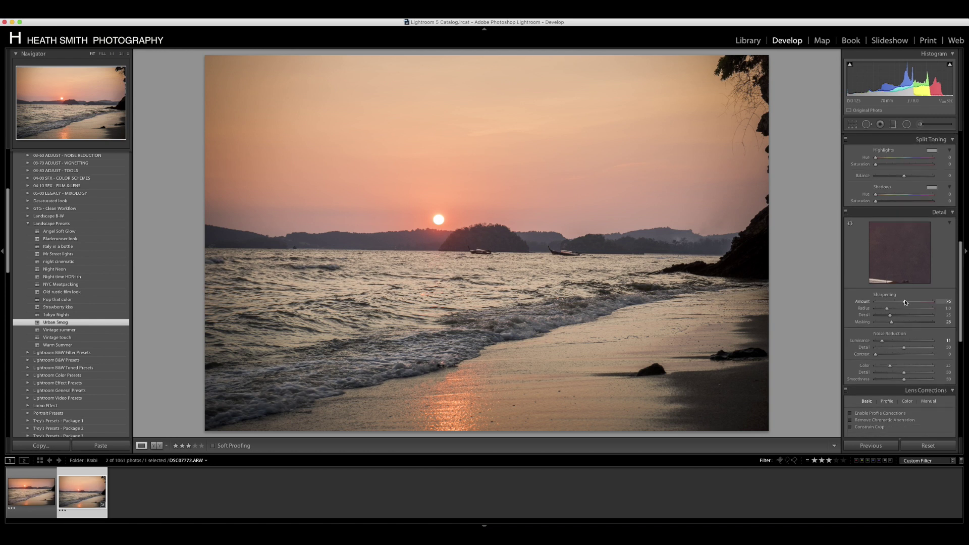
# - Set the sharpening amount and luminance noise reduction to 0 and enable Remove Chromatic Aberration
pyautogui.doubleClick(905, 302)
pyautogui.moveTo(889, 304); pyautogui.dragTo(857, 304)
pyautogui.moveTo(881, 342); pyautogui.dragTo(855, 343)
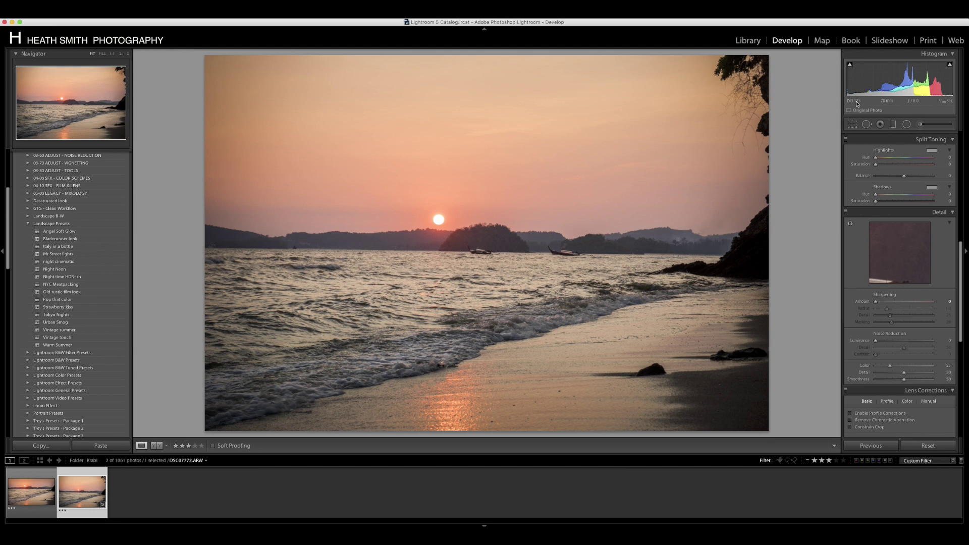
pyautogui.scroll(-3, 911, 317)
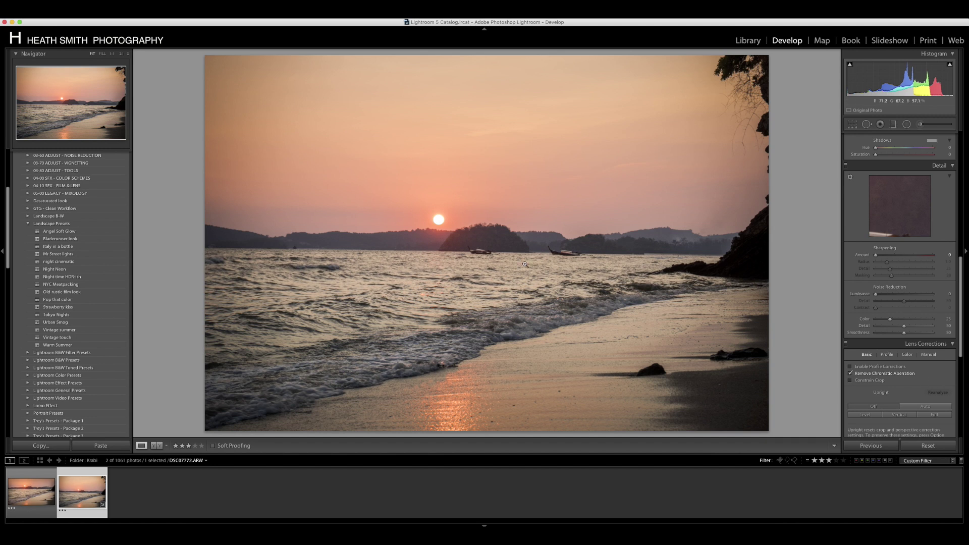
# - Check the photo's before view, and reset the post-crop vignetting amount to 0
pyautogui.press('\\')
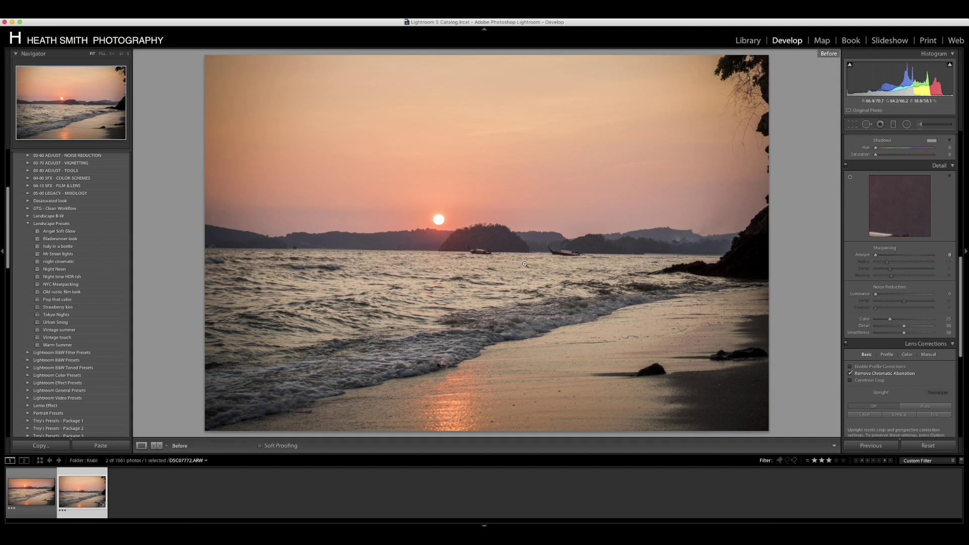
pyautogui.press('\\')
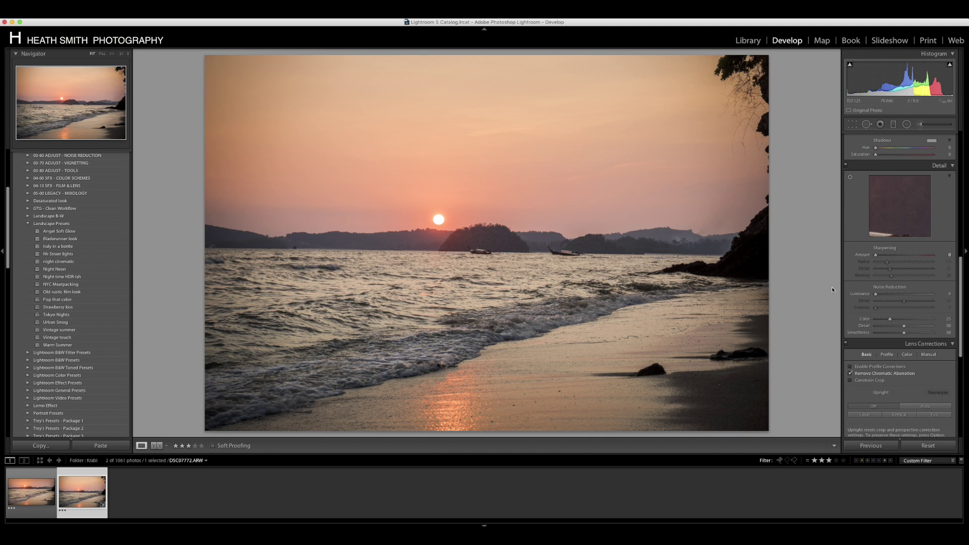
pyautogui.scroll(-5, 888, 291)
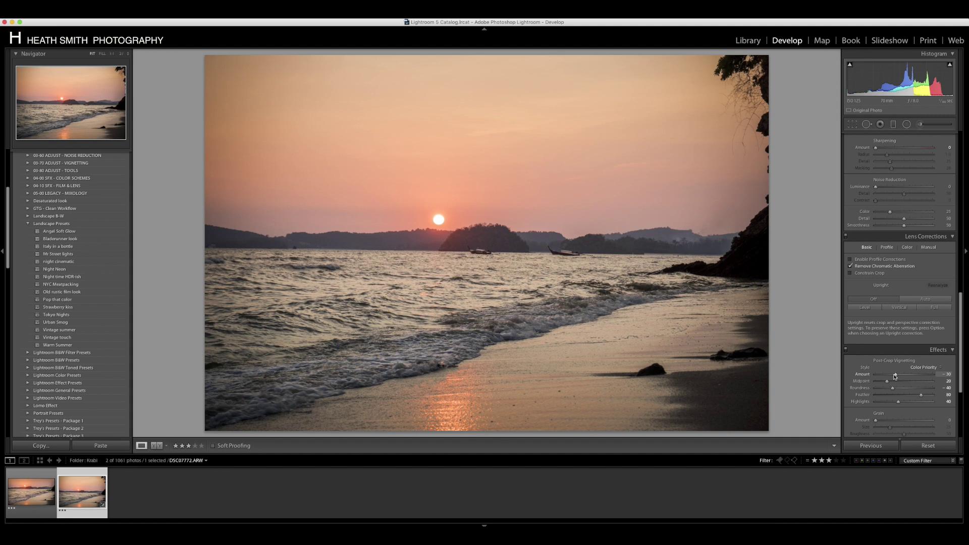
pyautogui.doubleClick(894, 375)
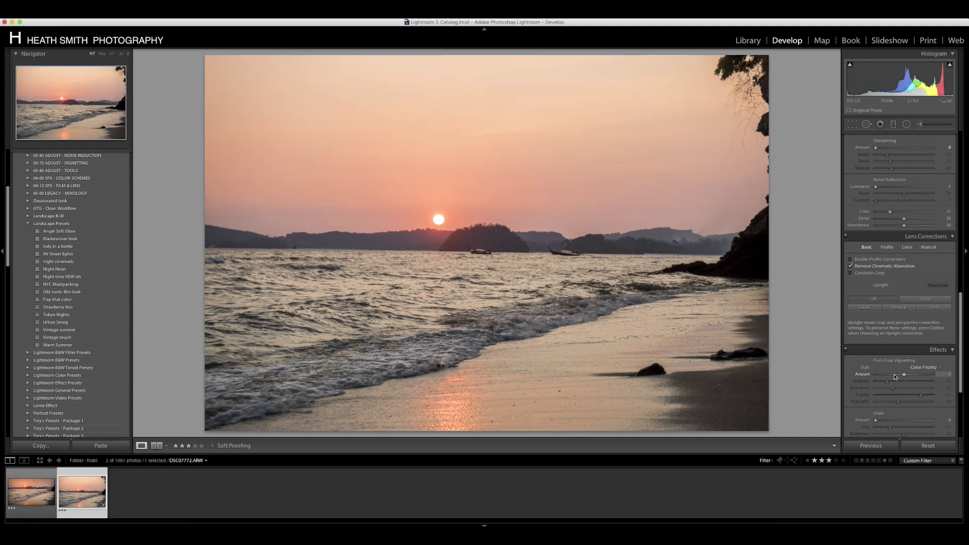
# - Straighten the tilted horizon with the Level Upright correction
pyautogui.scroll(10, 894, 377)
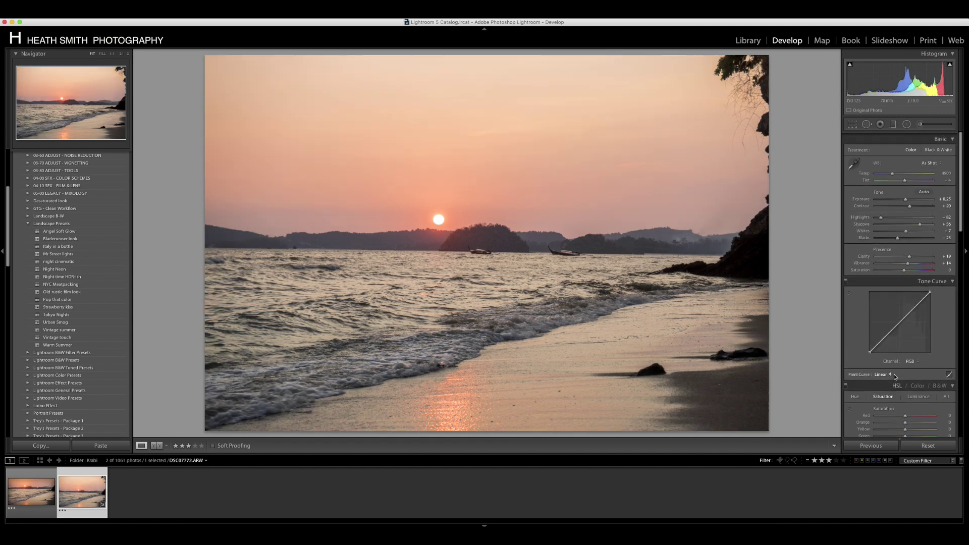
pyautogui.click(852, 124)
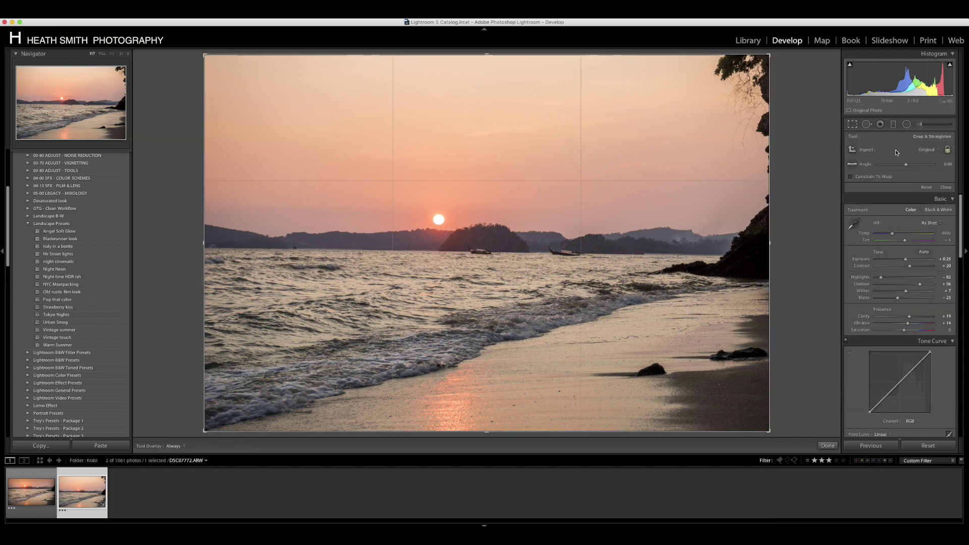
pyautogui.click(852, 124)
pyautogui.scroll(-10, 962, 163)
pyautogui.scroll(-5, 903, 395)
pyautogui.click(869, 390)
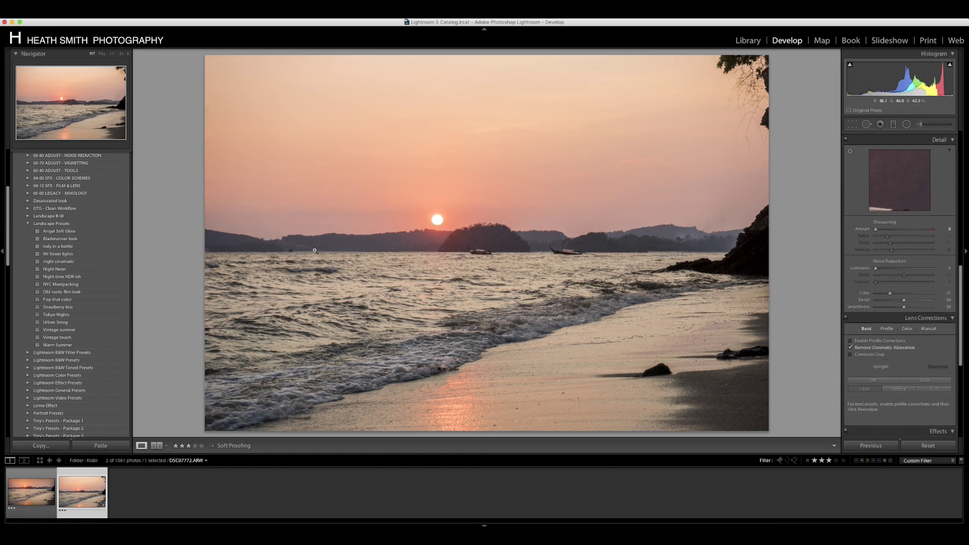
# - Crop the photo to a 16 x 9 aspect ratio, trimming the upper sky and hanging branches and some sea on the far side from the rocks
pyautogui.click(860, 125)
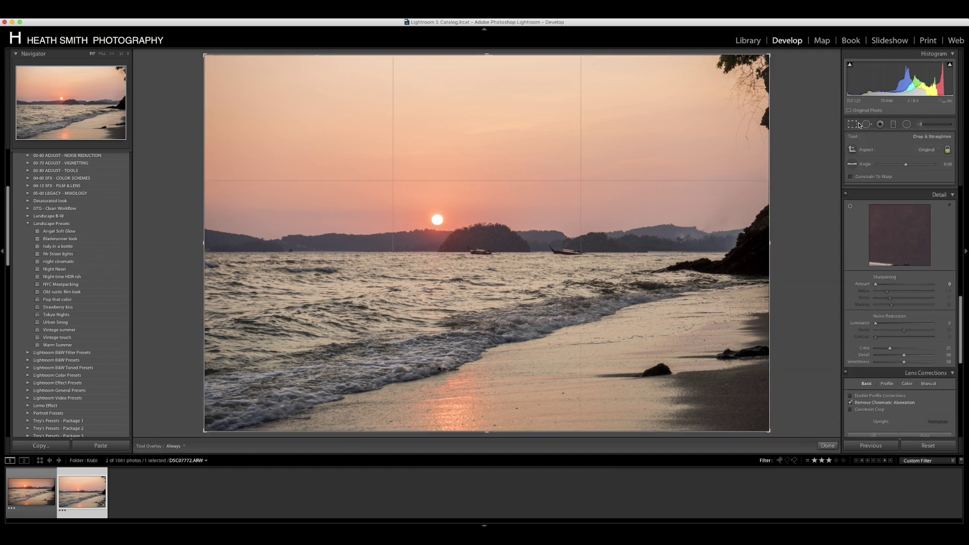
pyautogui.click(929, 150)
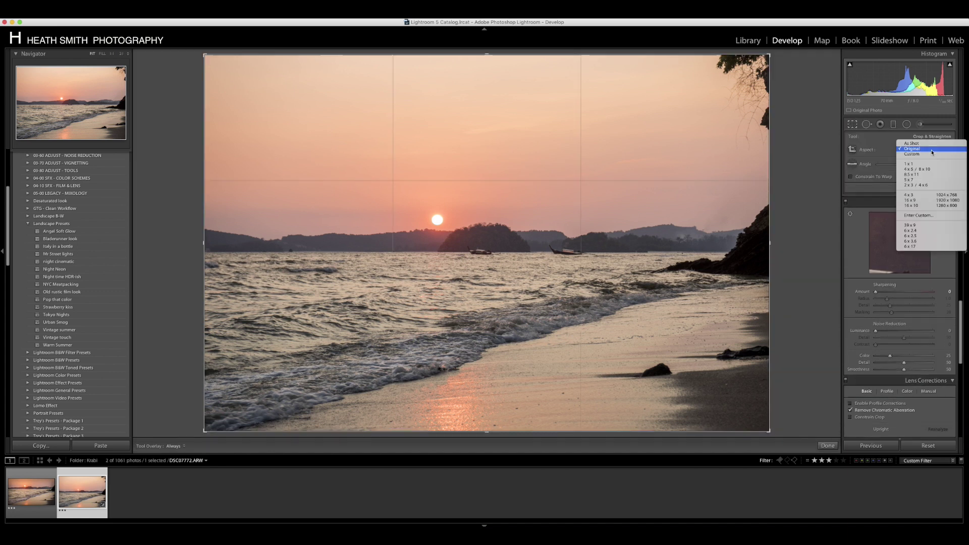
pyautogui.click(937, 200)
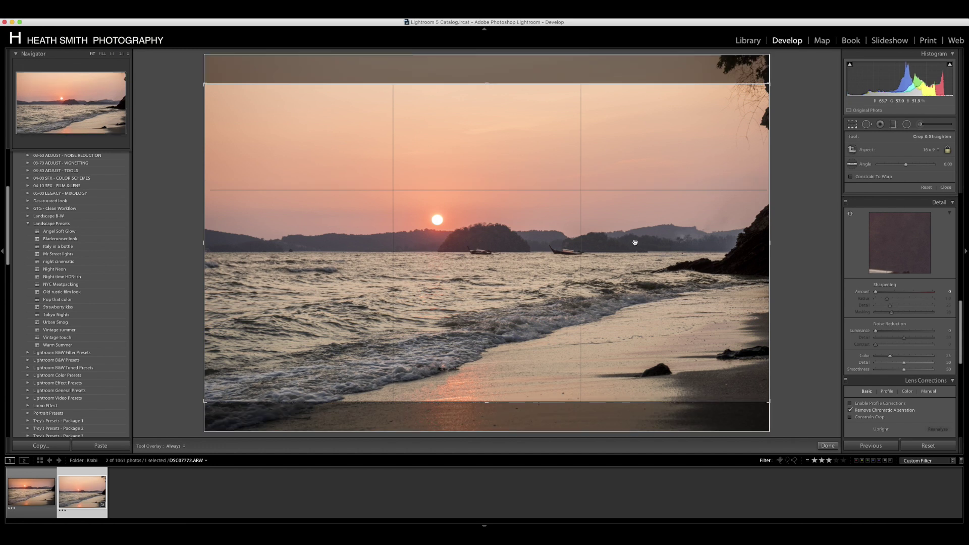
pyautogui.moveTo(561, 255); pyautogui.dragTo(558, 222)
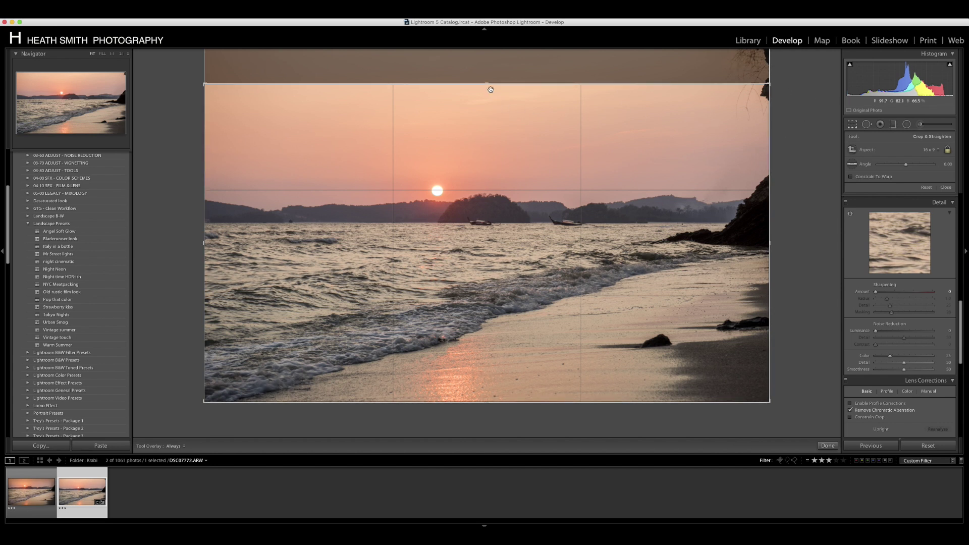
pyautogui.moveTo(487, 85); pyautogui.dragTo(482, 97)
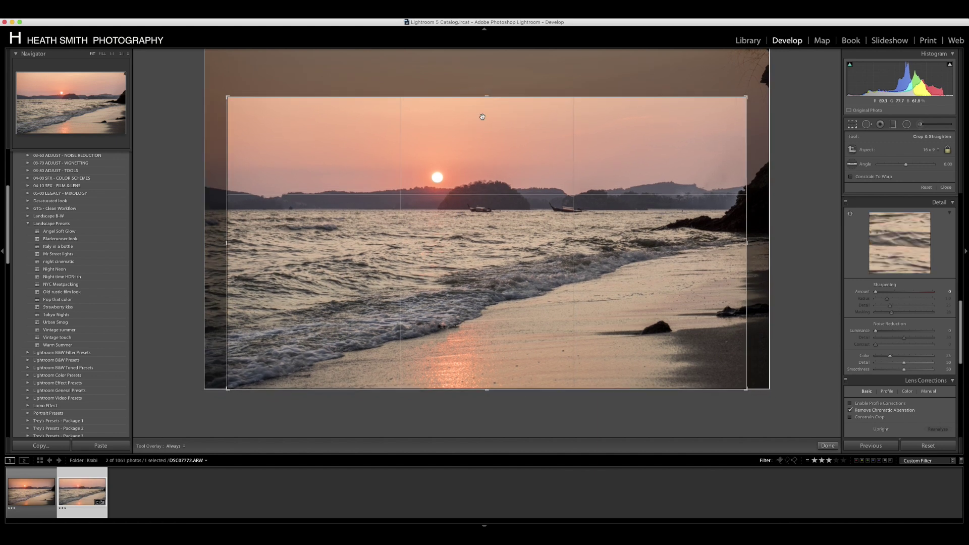
pyautogui.moveTo(467, 188); pyautogui.dragTo(443, 185)
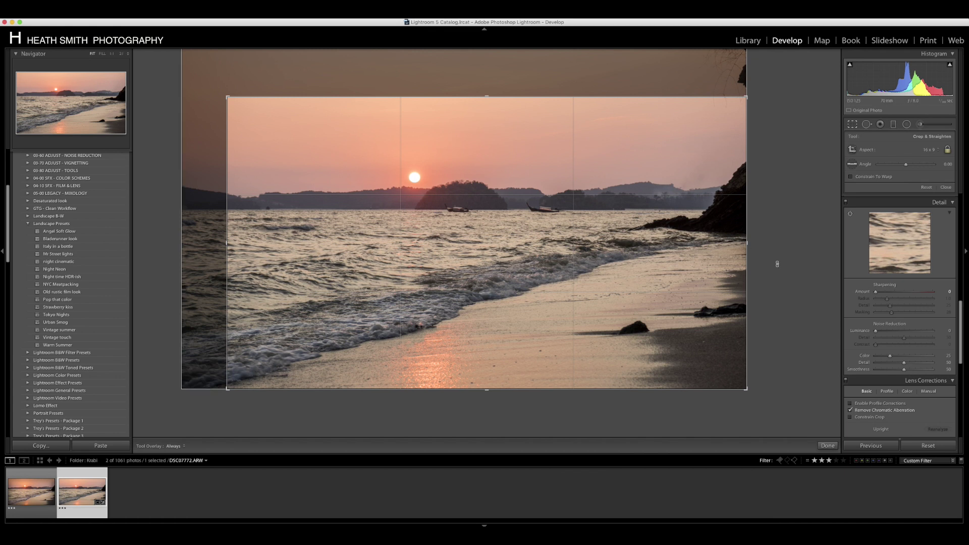
pyautogui.click(828, 446)
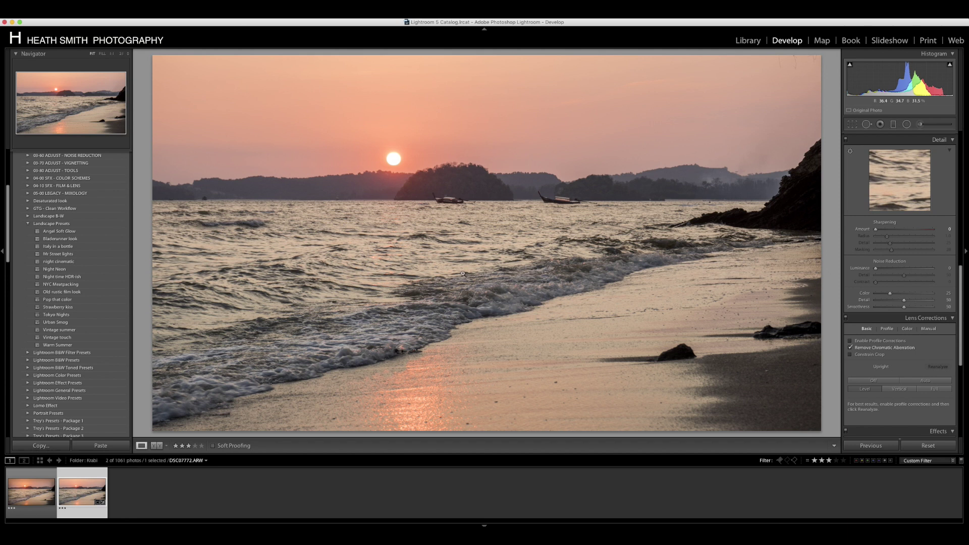
# - Send the adjusted DSC07772.ARW photo to Adobe Photoshop CS6 for further editing
pyautogui.rightClick(82, 489)
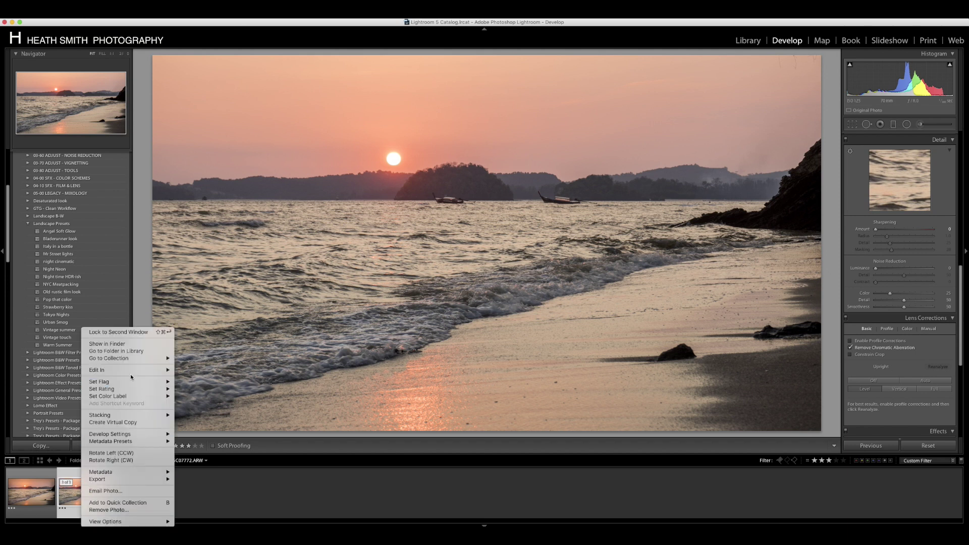
pyautogui.moveTo(129, 370)
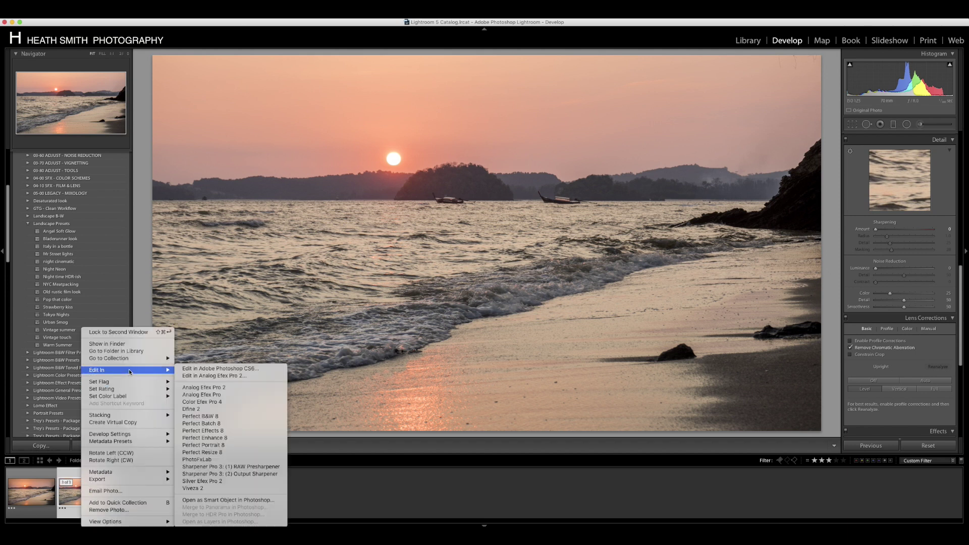
pyautogui.click(211, 369)
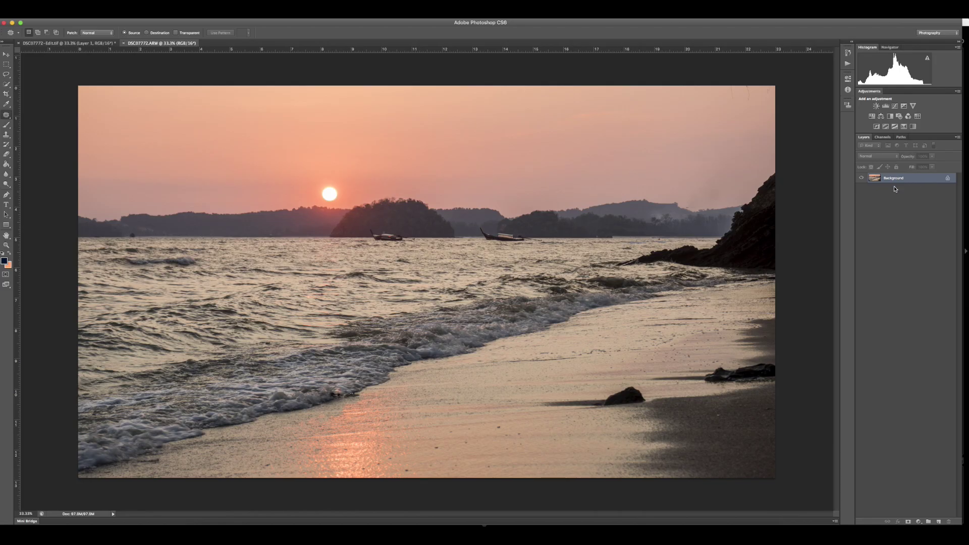
# - Duplicate the background layer and add a new empty layer above the copy, with the Brush tool active
pyautogui.press('super+j')
pyautogui.press('b')
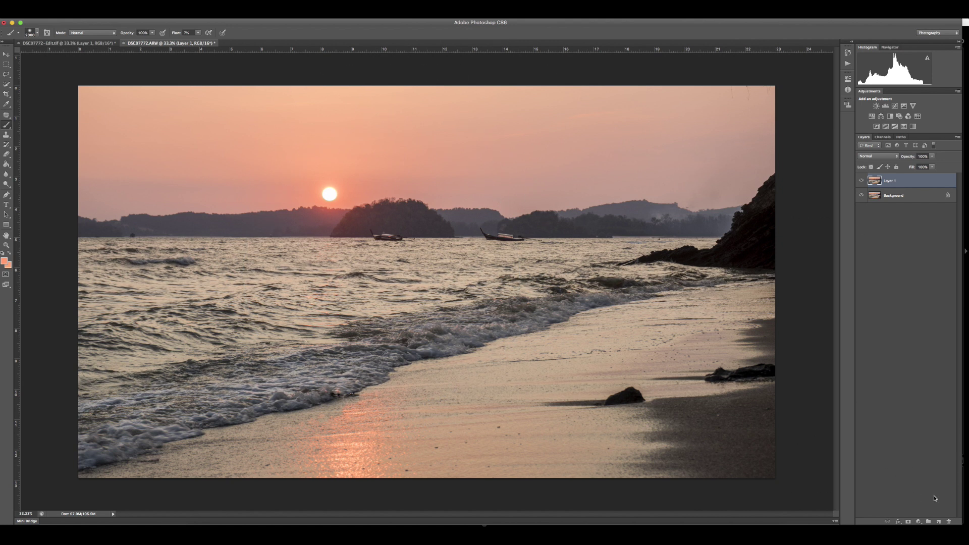
pyautogui.click(939, 521)
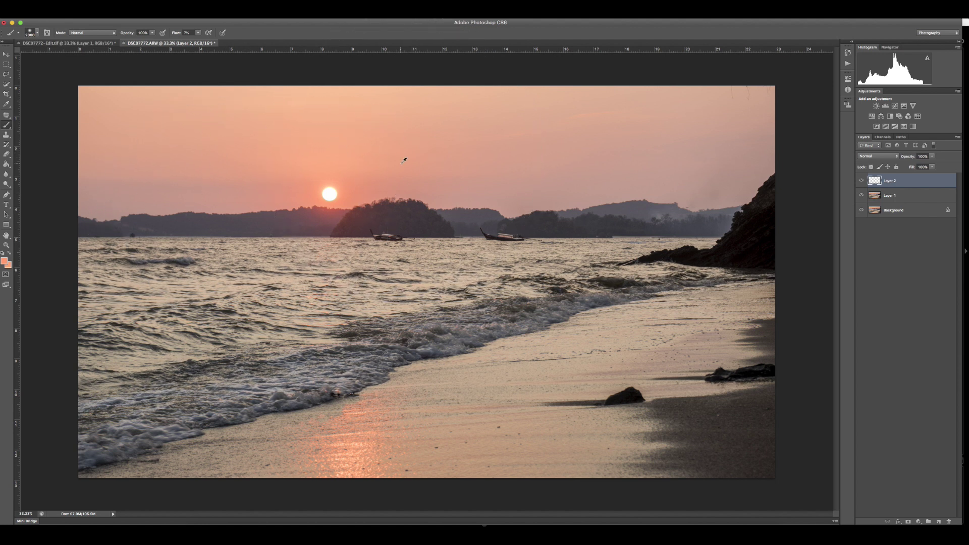
# - Sample the orange beside the sun and paint it with a large, soft brush over the sea and sky on Layer 2
pyautogui.keyDown('alt'); pyautogui.click(343, 198); pyautogui.keyUp('alt')
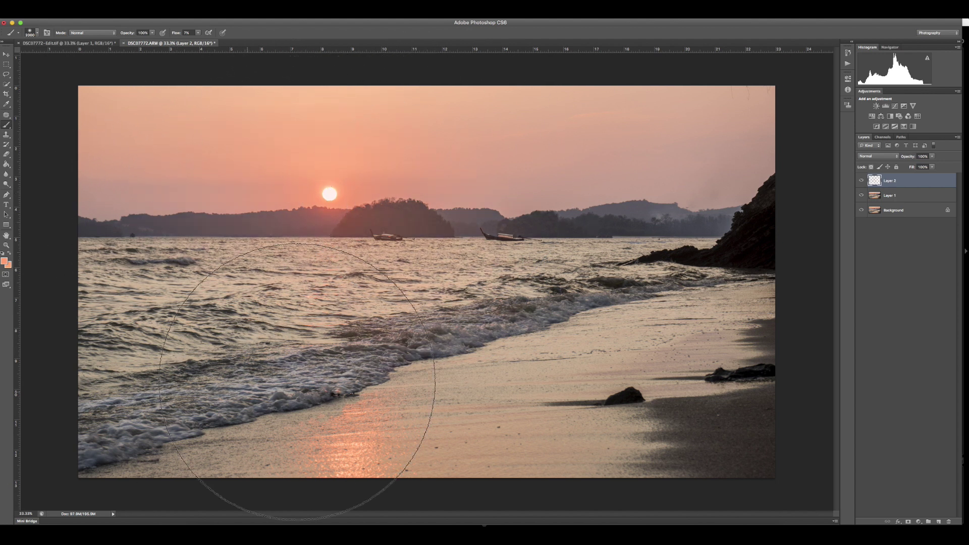
pyautogui.moveTo(621, 272)
pyautogui.mouseDown()
pyautogui.moveTo(278, 208)
pyautogui.moveTo(221, 240)
pyautogui.moveTo(318, 182)
pyautogui.moveTo(552, 202)
pyautogui.mouseUp()
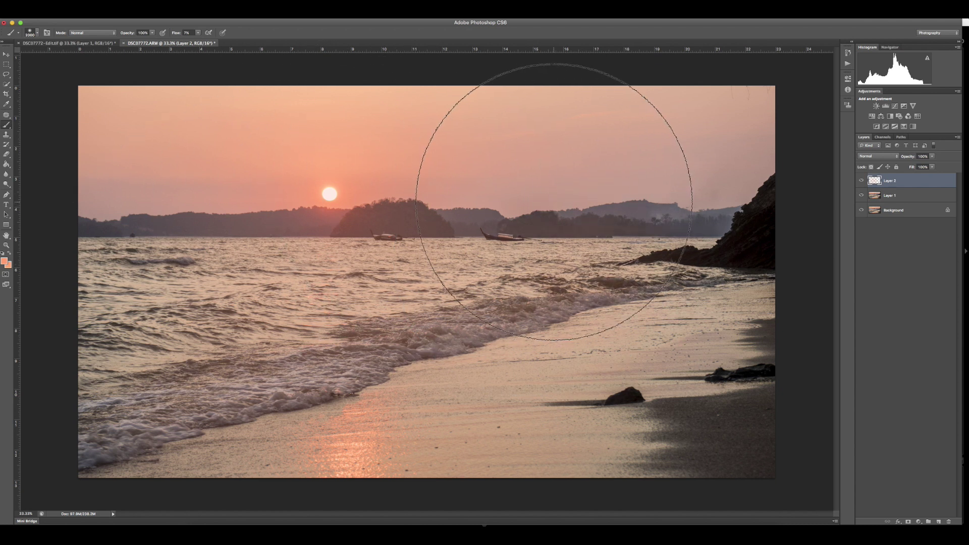
# - Toggle layer visibility off and on to judge the effect of the painted orange glow
pyautogui.keyDown('super'); pyautogui.click(879, 187); pyautogui.keyUp('super')
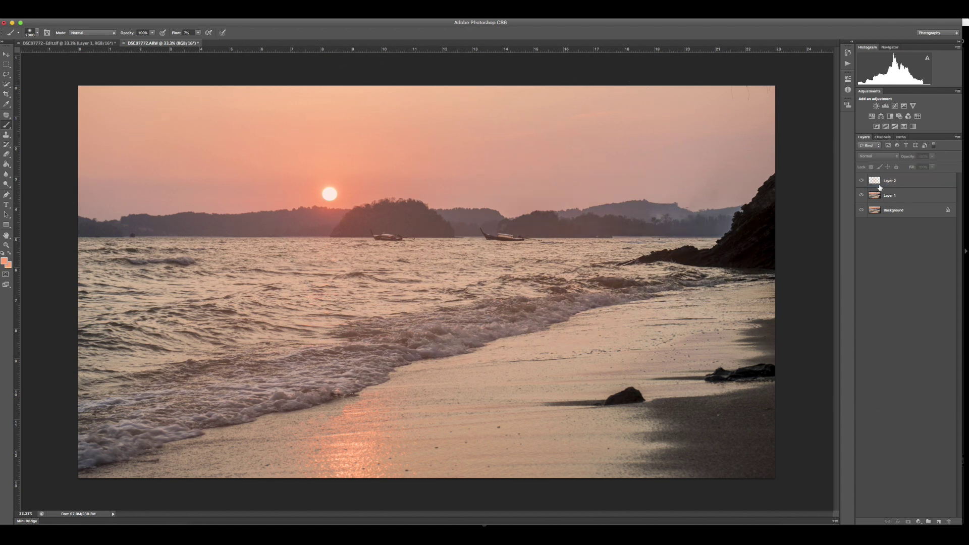
pyautogui.click(862, 193)
pyautogui.click(861, 192)
pyautogui.click(862, 195)
pyautogui.click(861, 194)
# - Set the blend mode of Layer 2, the painted orange glow, to Soft Light
pyautogui.click(889, 181)
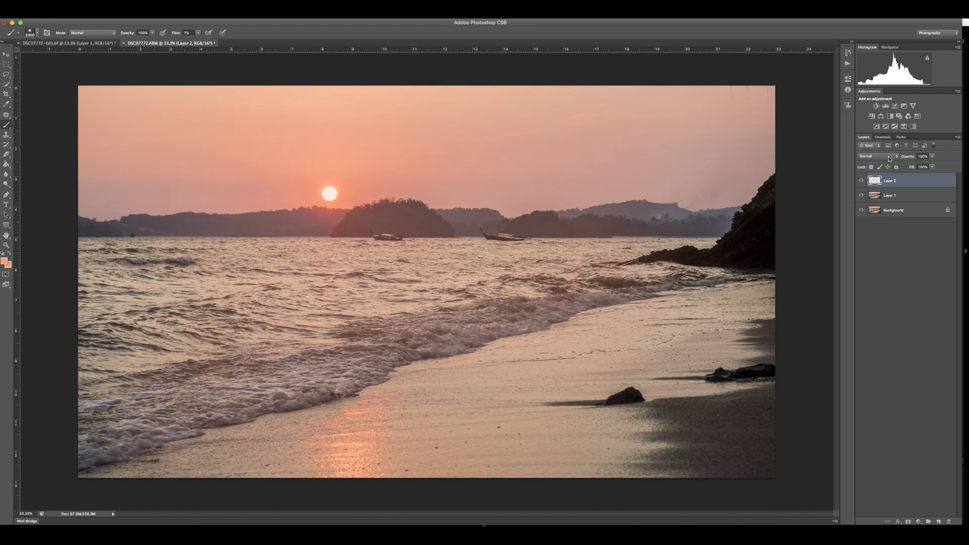
pyautogui.click(890, 159)
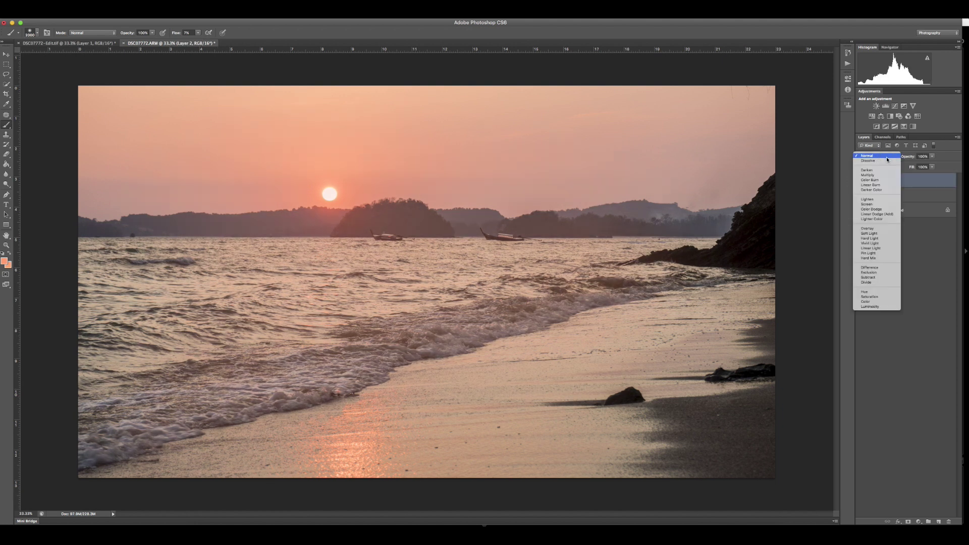
pyautogui.click(878, 234)
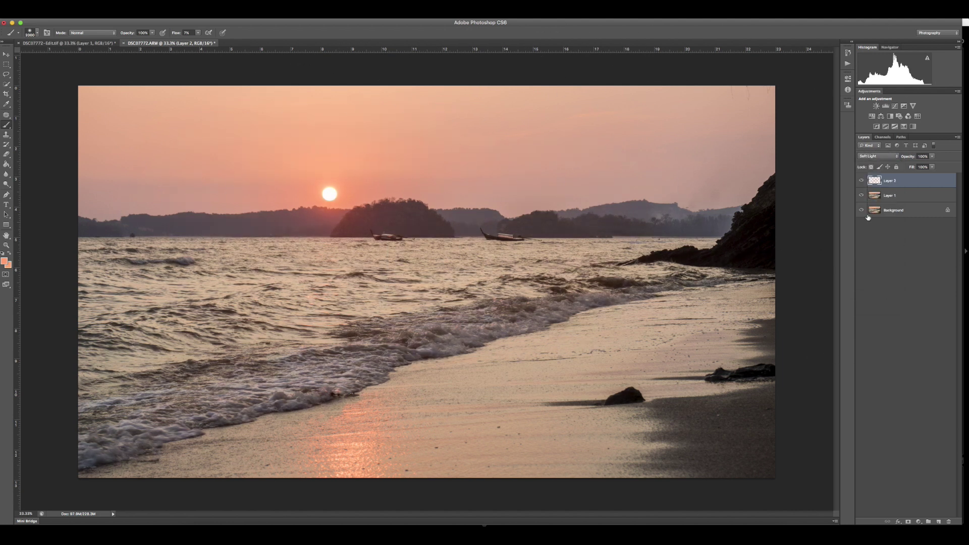
# - Toggle Layer 2's visibility repeatedly to compare the photo with and without the Soft Light glow
pyautogui.click(861, 182)
pyautogui.click(861, 182)
pyautogui.click(861, 182)
pyautogui.click(862, 182)
pyautogui.click(861, 182)
pyautogui.click(861, 181)
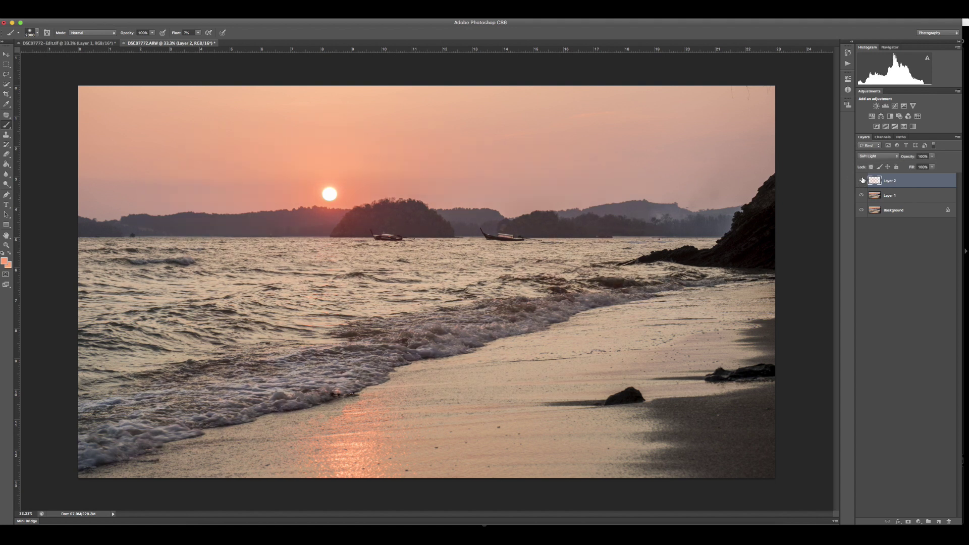
pyautogui.click(864, 229)
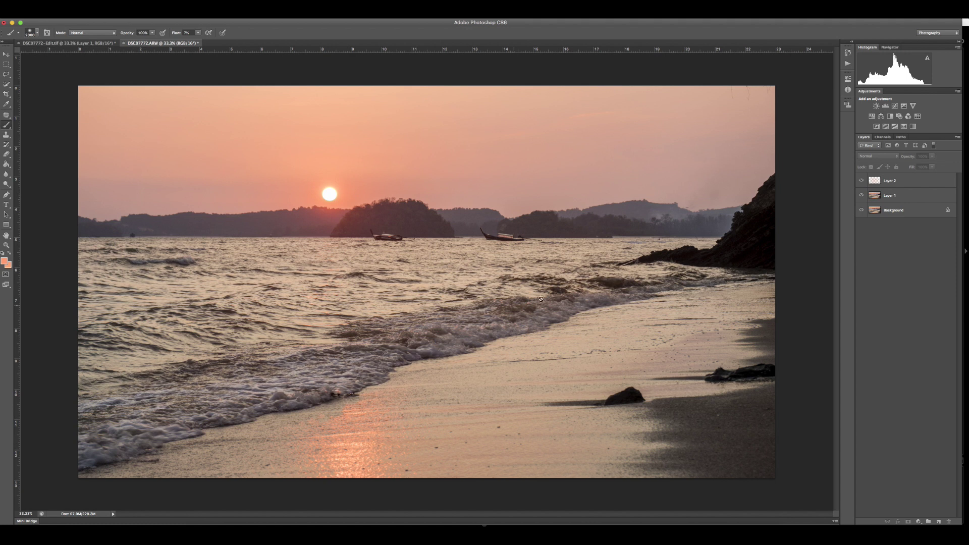
# - Add a Curves adjustment layer above Layer 1 and brighten the midtones, raising the curve to about input 139, output 168
pyautogui.click(897, 196)
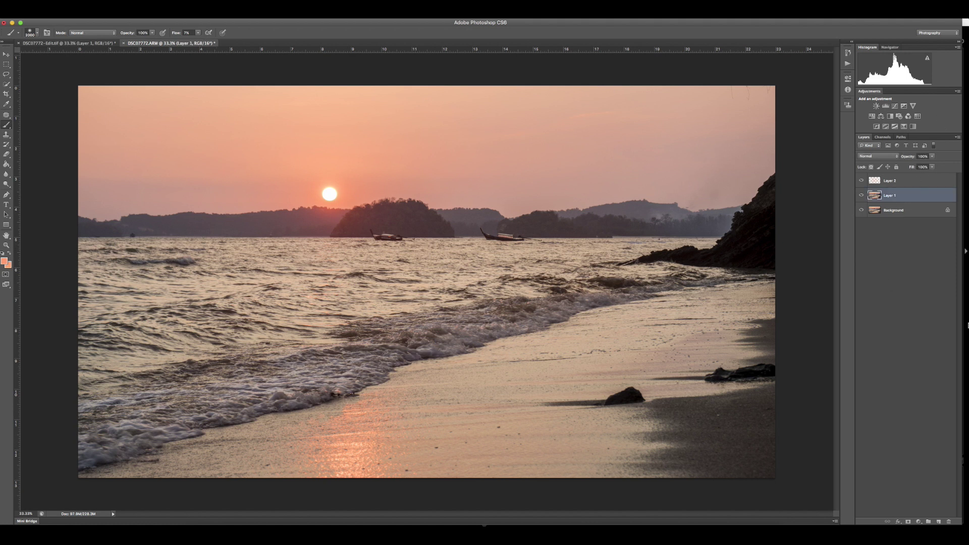
pyautogui.click(895, 106)
pyautogui.moveTo(781, 156); pyautogui.dragTo(777, 146)
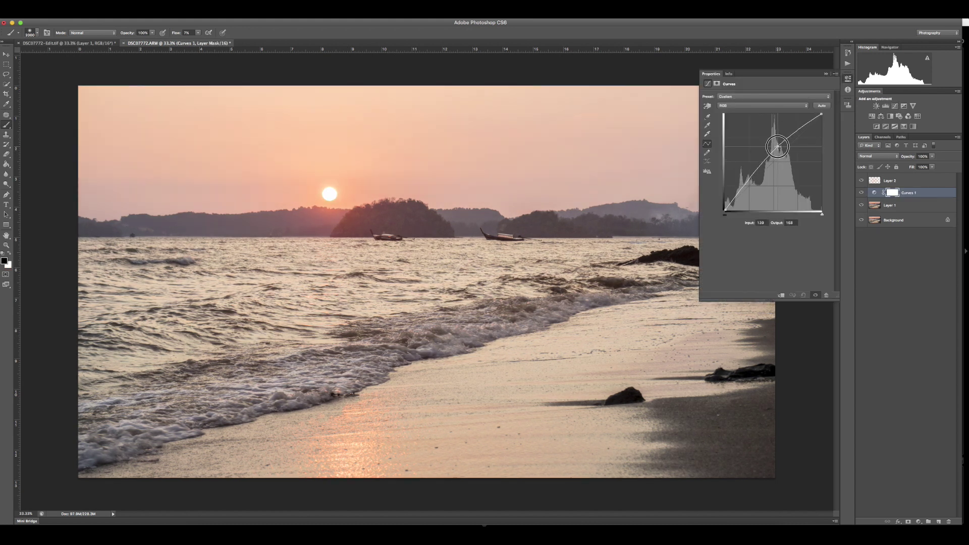
pyautogui.click(893, 260)
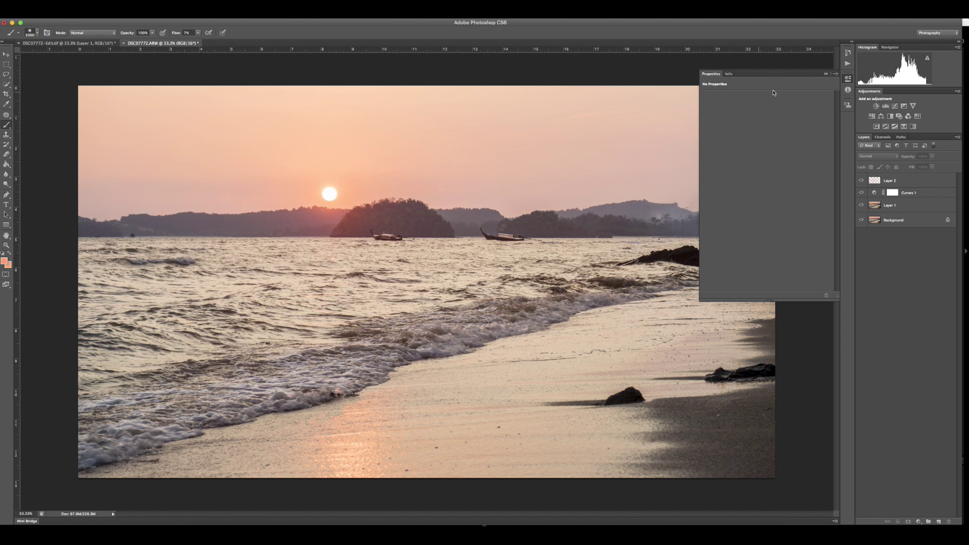
pyautogui.click(825, 75)
# - Invert the Curves 1 layer mask to black so the brightening is hidden
pyautogui.click(890, 193)
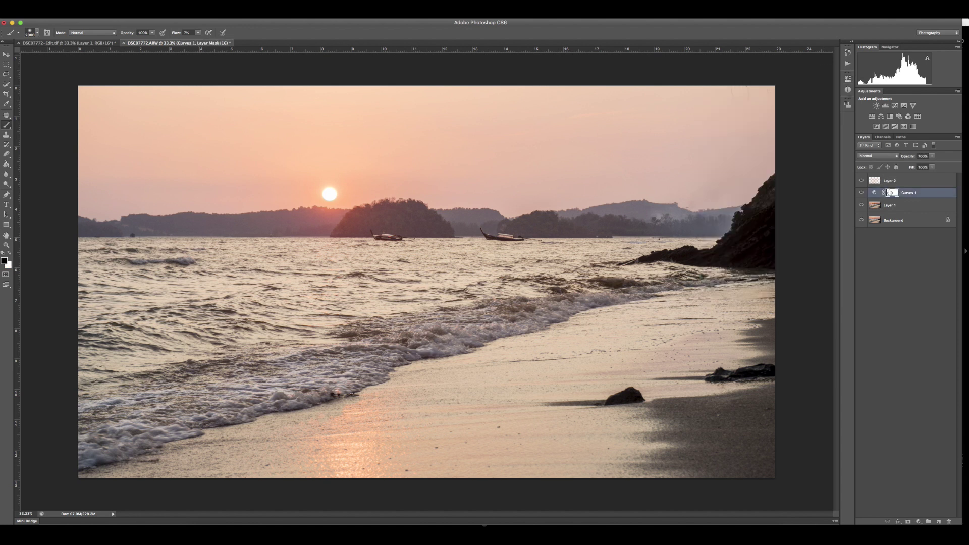
pyautogui.doubleClick(891, 195)
pyautogui.click(821, 186)
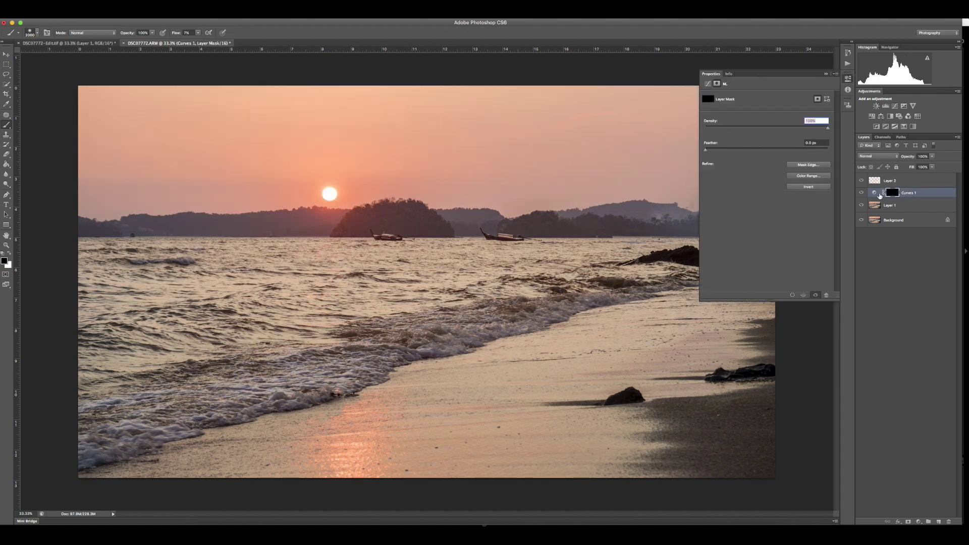
pyautogui.keyDown('super'); pyautogui.click(858, 193); pyautogui.keyUp('super')
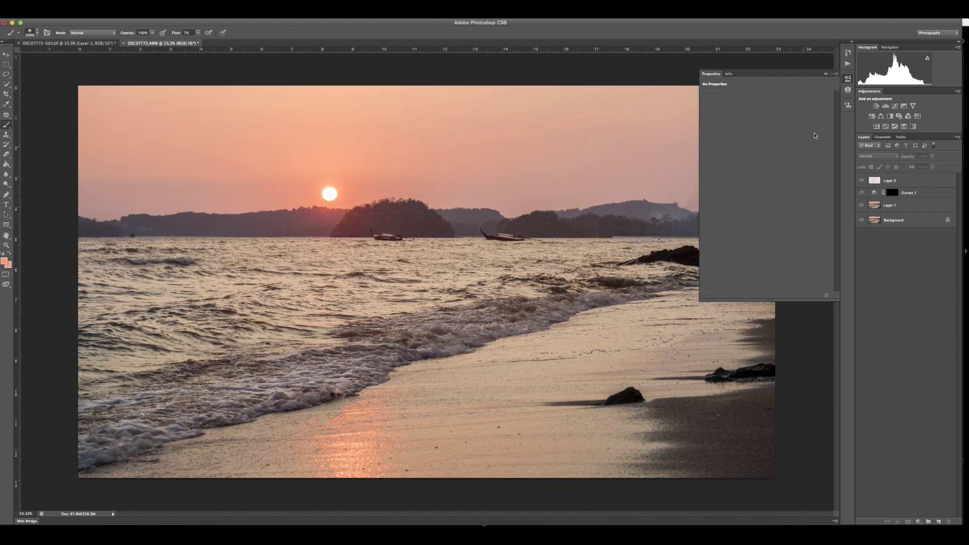
pyautogui.click(827, 75)
# - Paint white on the Curves 1 mask with a 300 px brush over the rocks, dark sand, breaking waves and boats
pyautogui.press('[')
pyautogui.press('[')
pyautogui.press('[')
pyautogui.press('[')
pyautogui.press('[')
pyautogui.press('[')
pyautogui.press('[')
pyautogui.press('[')
pyautogui.press('[')
pyautogui.press('[')
pyautogui.press('[')
pyautogui.press('[')
pyautogui.press('[')
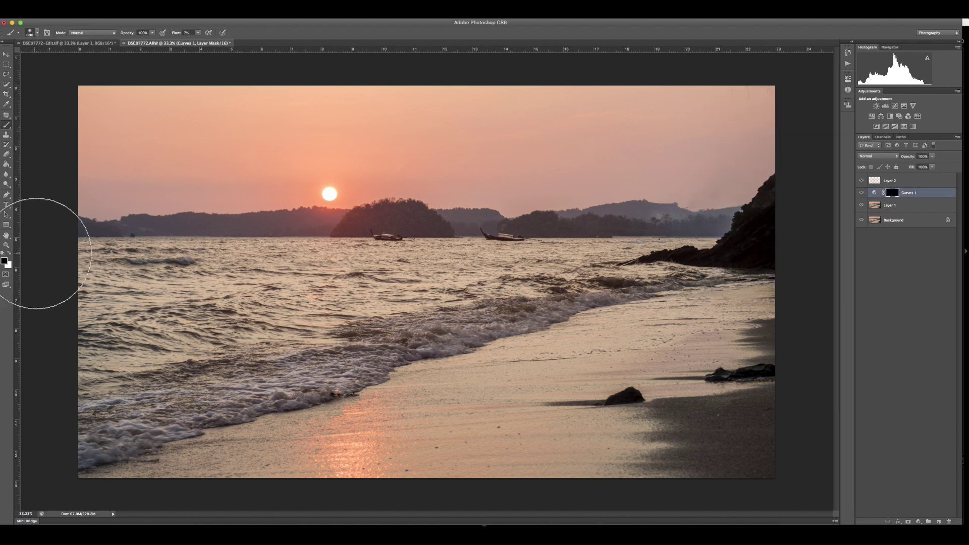
pyautogui.press('[')
pyautogui.click(9, 253)
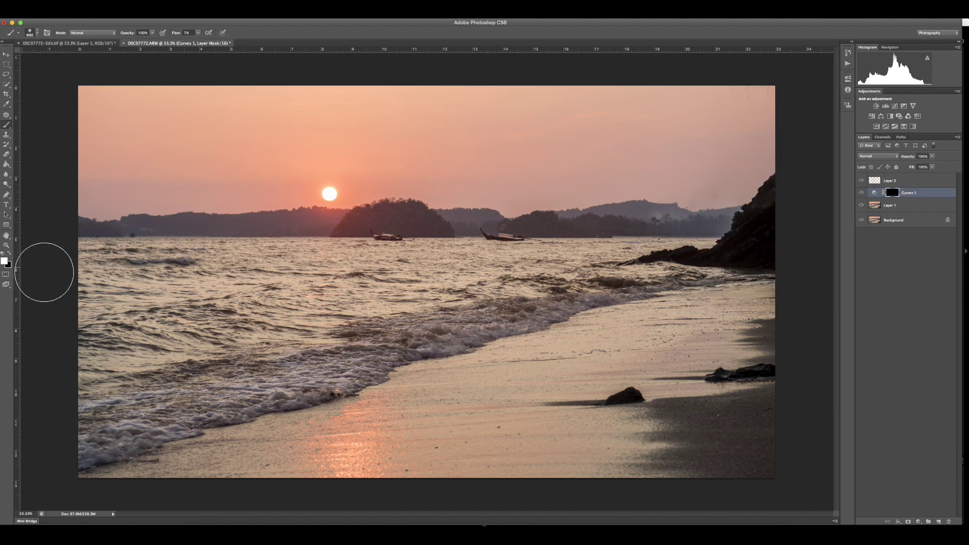
pyautogui.press('[')
pyautogui.press('[')
pyautogui.press('[')
pyautogui.moveTo(687, 284)
pyautogui.mouseDown()
pyautogui.moveTo(521, 326)
pyautogui.moveTo(529, 317)
pyautogui.moveTo(516, 317)
pyautogui.moveTo(467, 338)
pyautogui.moveTo(485, 330)
pyautogui.moveTo(470, 319)
pyautogui.moveTo(313, 379)
pyautogui.moveTo(291, 365)
pyautogui.moveTo(318, 366)
pyautogui.moveTo(250, 401)
pyautogui.moveTo(214, 397)
pyautogui.moveTo(231, 386)
pyautogui.moveTo(127, 393)
pyautogui.moveTo(87, 428)
pyautogui.moveTo(108, 456)
pyautogui.moveTo(138, 431)
pyautogui.moveTo(123, 458)
pyautogui.moveTo(188, 429)
pyautogui.moveTo(259, 372)
pyautogui.moveTo(274, 407)
pyautogui.moveTo(307, 400)
pyautogui.moveTo(373, 354)
pyautogui.moveTo(518, 323)
pyautogui.moveTo(577, 289)
pyautogui.moveTo(698, 280)
pyautogui.moveTo(697, 301)
pyautogui.mouseUp()
pyautogui.moveTo(640, 401); pyautogui.dragTo(613, 402)
pyautogui.moveTo(736, 382)
pyautogui.mouseDown()
pyautogui.moveTo(748, 397)
pyautogui.moveTo(645, 406)
pyautogui.moveTo(670, 449)
pyautogui.mouseUp()
pyautogui.click(289, 416)
pyautogui.moveTo(289, 415)
pyautogui.mouseDown()
pyautogui.moveTo(104, 480)
pyautogui.moveTo(600, 314)
pyautogui.moveTo(581, 291)
pyautogui.mouseUp()
pyautogui.moveTo(370, 232)
pyautogui.mouseDown()
pyautogui.moveTo(385, 239)
pyautogui.moveTo(580, 245)
pyautogui.mouseUp()
pyautogui.moveTo(713, 244)
pyautogui.mouseDown()
pyautogui.moveTo(767, 232)
pyautogui.moveTo(769, 248)
pyautogui.moveTo(678, 270)
pyautogui.mouseUp()
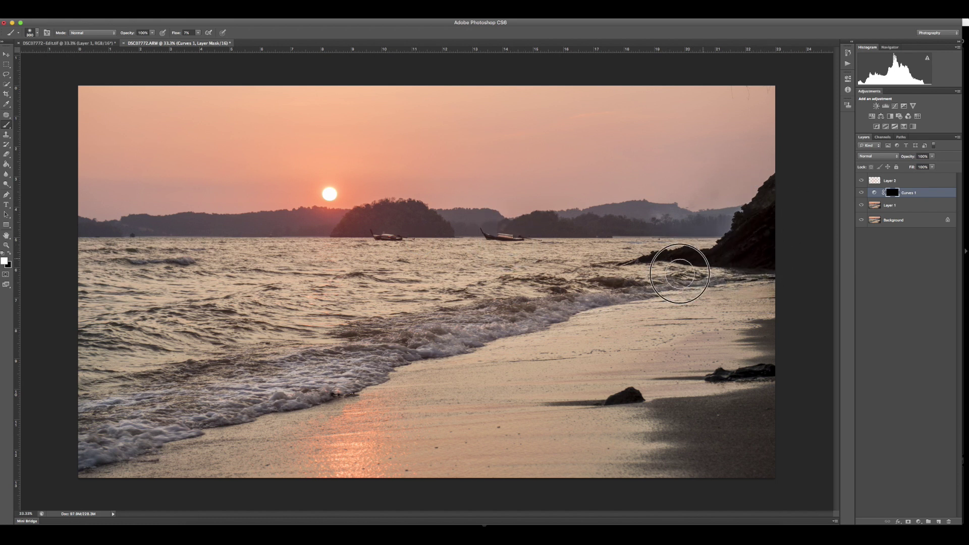
# - Toggle the Curves 1 layer's visibility repeatedly to judge the local brightening
pyautogui.click(897, 263)
pyautogui.click(862, 192)
pyautogui.click(861, 192)
pyautogui.click(861, 192)
pyautogui.click(861, 193)
pyautogui.click(861, 192)
pyautogui.click(861, 193)
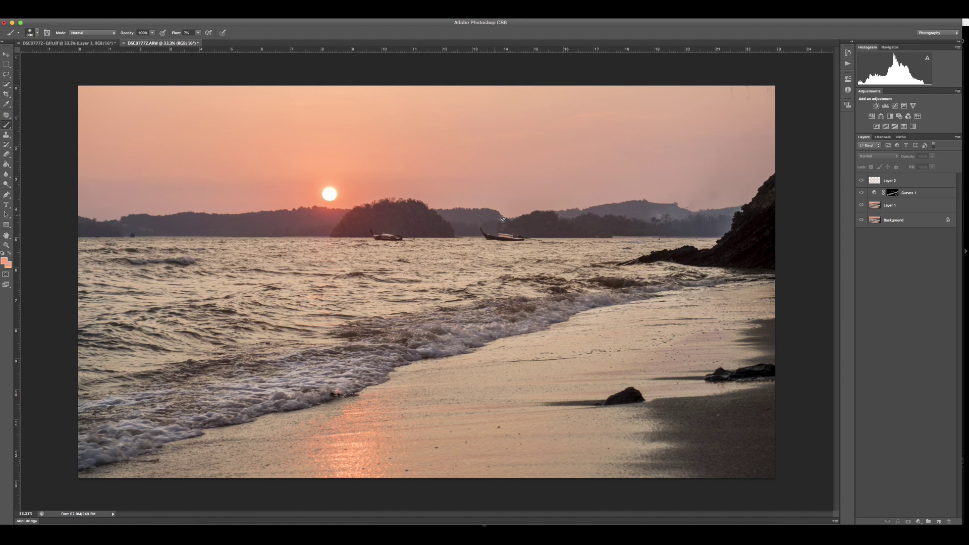
# - Apply a High Pass filter with a 3.1 pixel radius to Layer 1 and set its blend mode to Overlay
pyautogui.click(904, 204)
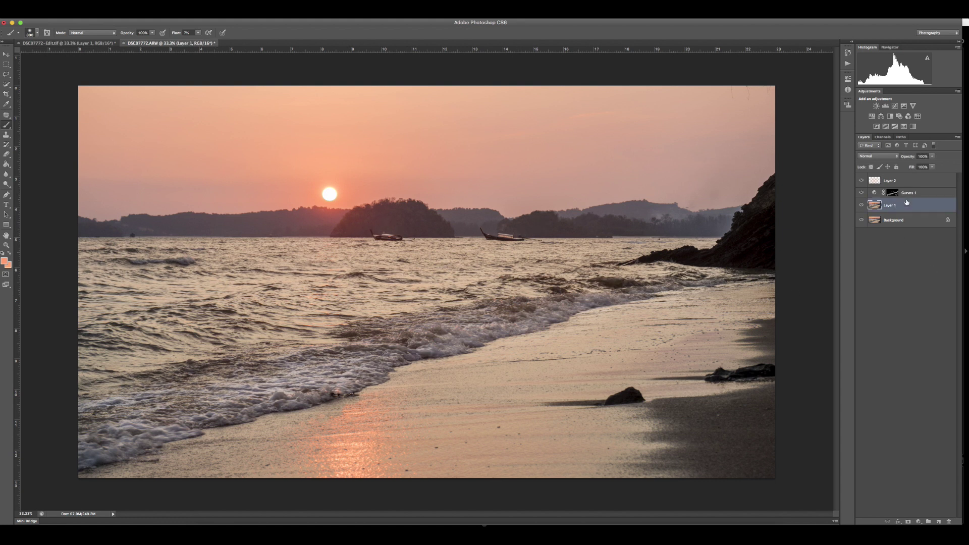
pyautogui.click(151, 10)
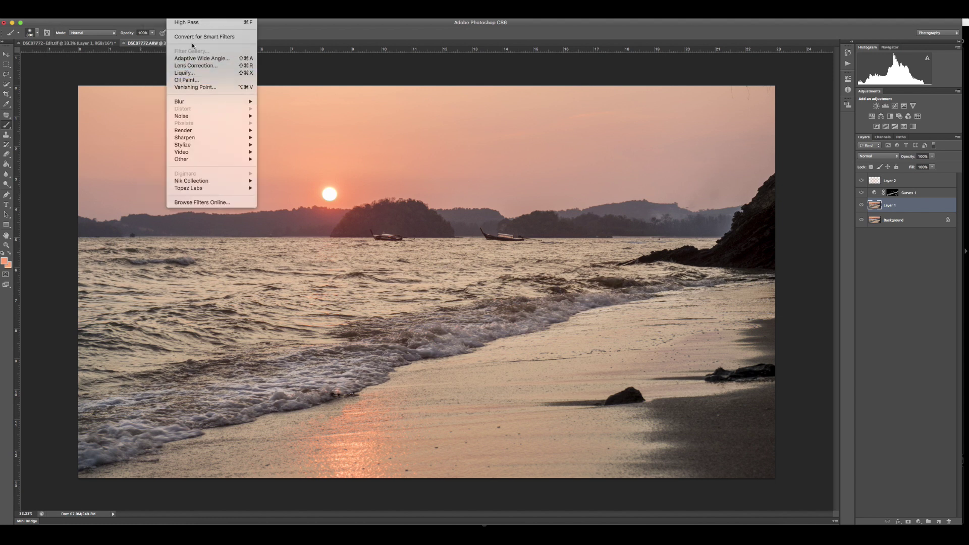
pyautogui.moveTo(200, 159)
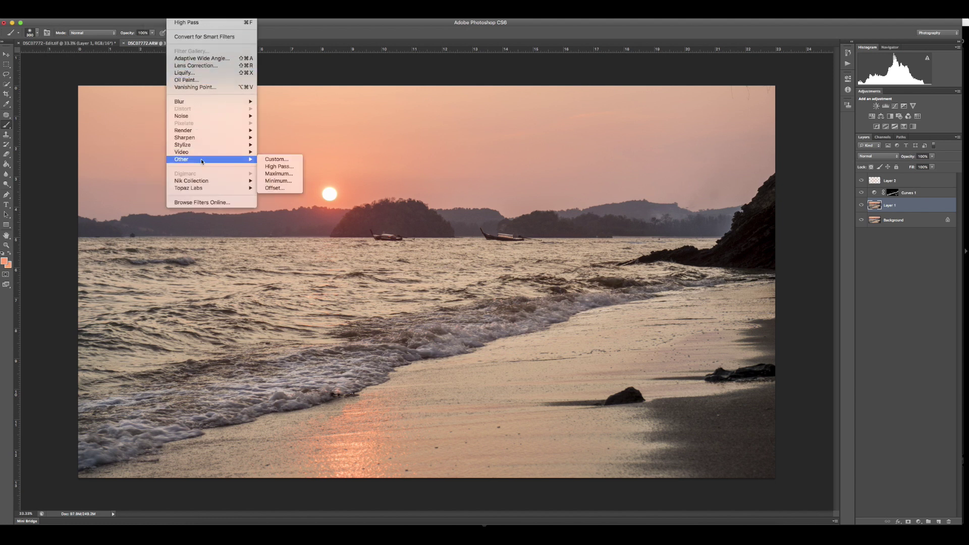
pyautogui.click(280, 166)
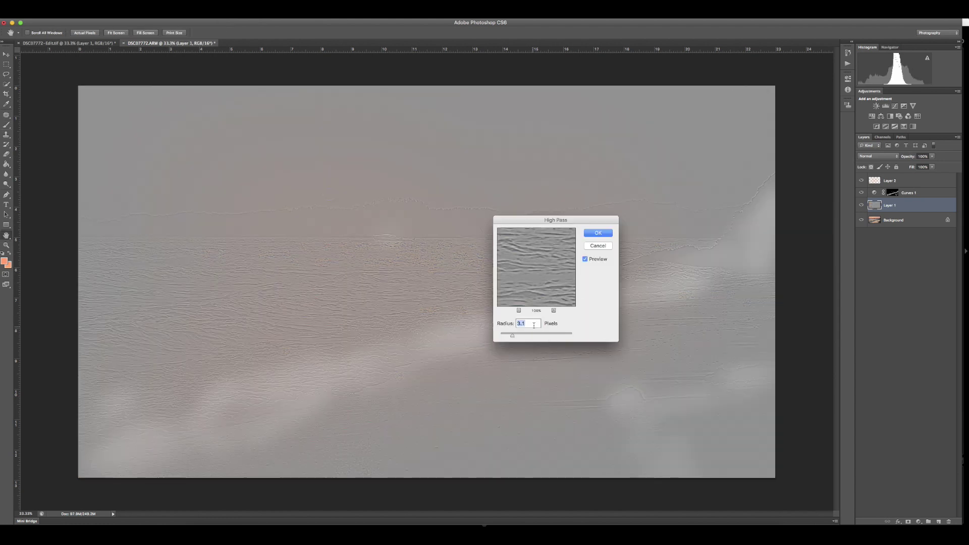
pyautogui.click(598, 233)
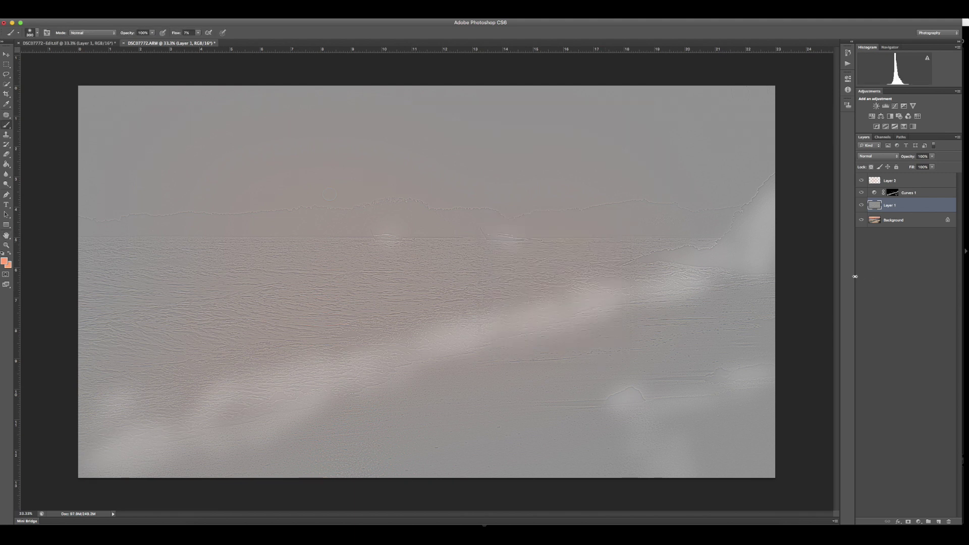
pyautogui.click(888, 159)
pyautogui.click(883, 231)
# - Compare the sea and boats at 100% with Layer 1 on and off to judge the sharpening, leaving the layer visible
pyautogui.press('super+equal')
pyautogui.press('super+equal')
pyautogui.press('super+equal')
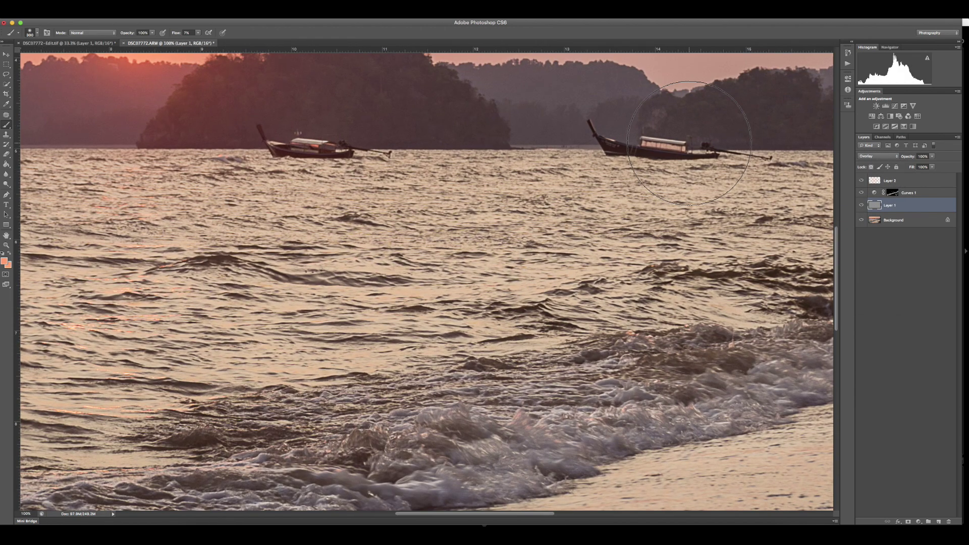
pyautogui.click(863, 205)
pyautogui.click(862, 205)
pyautogui.click(862, 206)
pyautogui.click(862, 205)
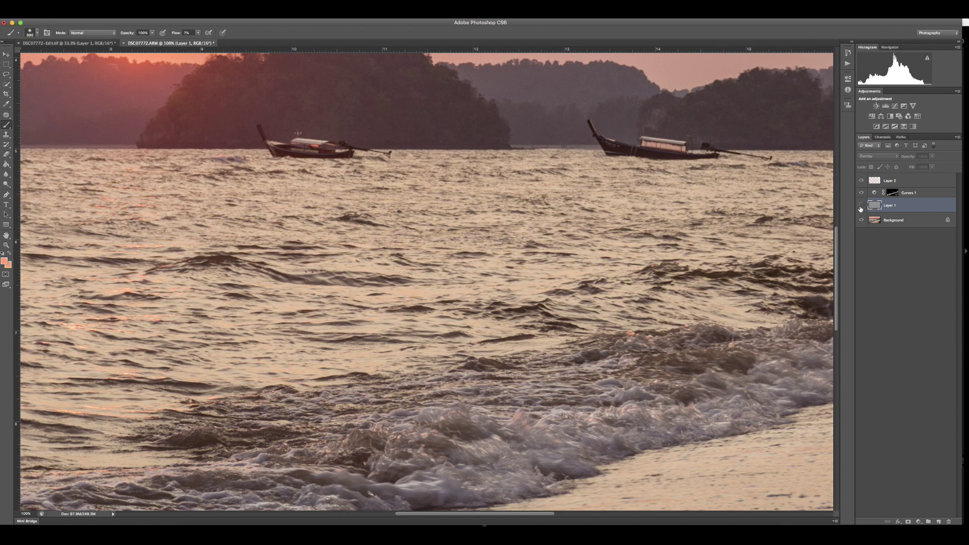
pyautogui.click(862, 206)
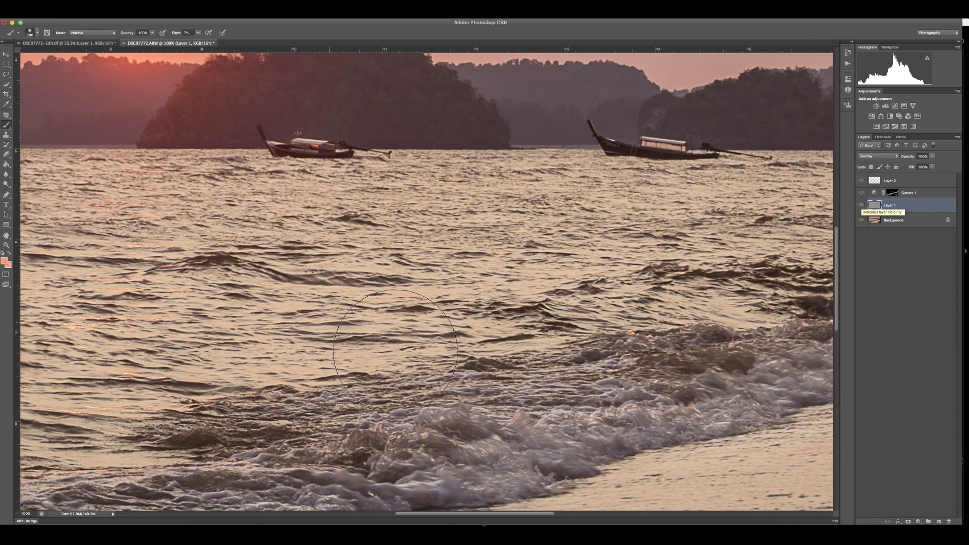
pyautogui.click(861, 205)
pyautogui.click(862, 205)
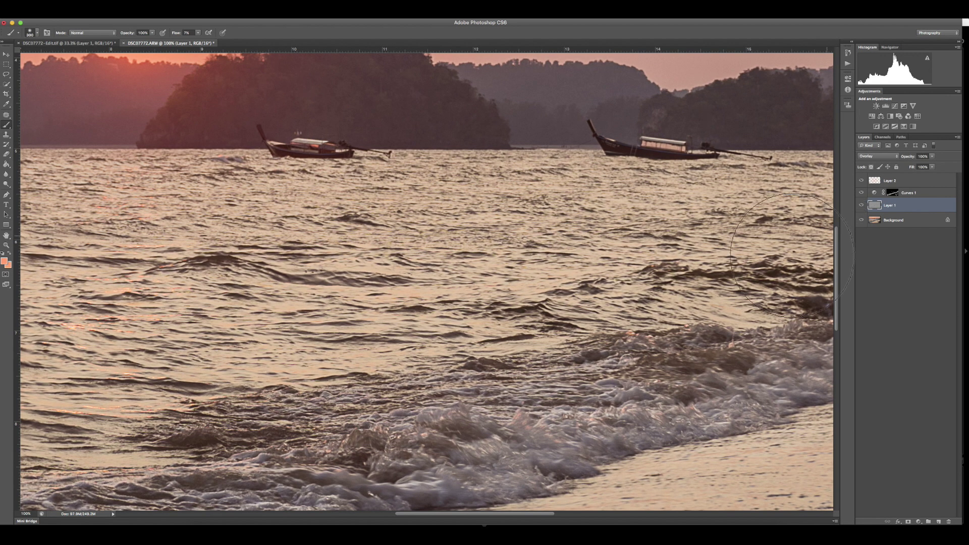
pyautogui.click(861, 205)
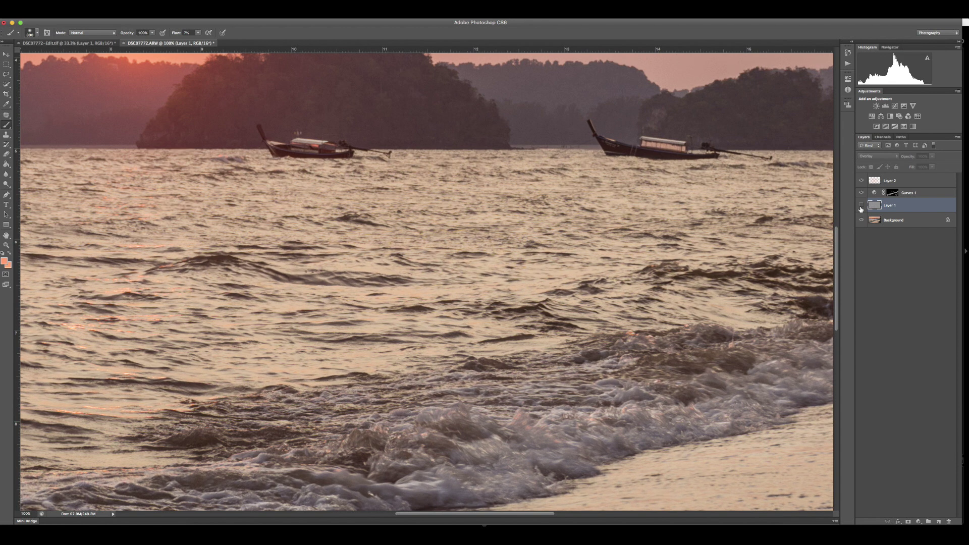
pyautogui.press('super+minus')
pyautogui.press('super+minus')
pyautogui.press('super+minus')
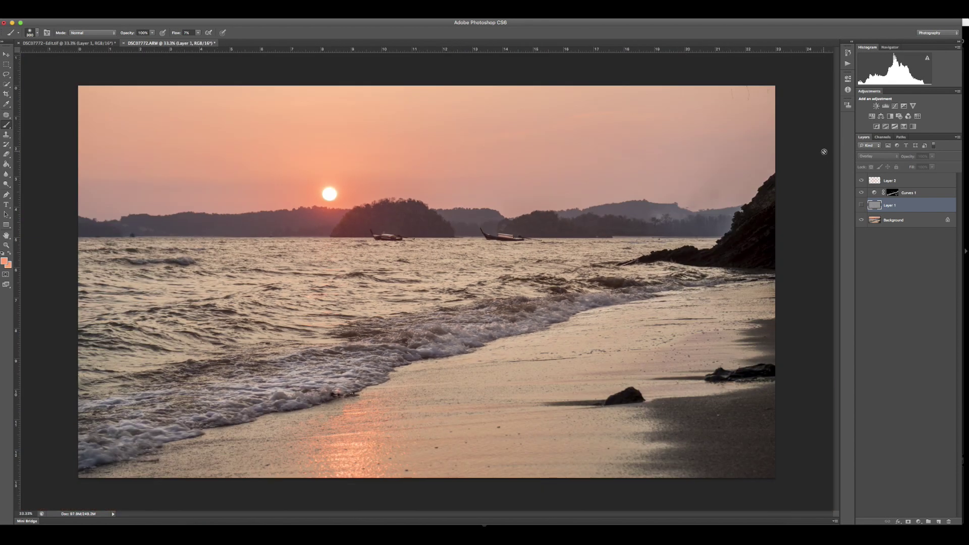
pyautogui.click(861, 205)
# - Add a black layer mask to Layer 1 and paint white over the breaking waves along the shoreline to sharpen them
pyautogui.keyDown('alt'); pyautogui.click(908, 521); pyautogui.keyUp('alt')
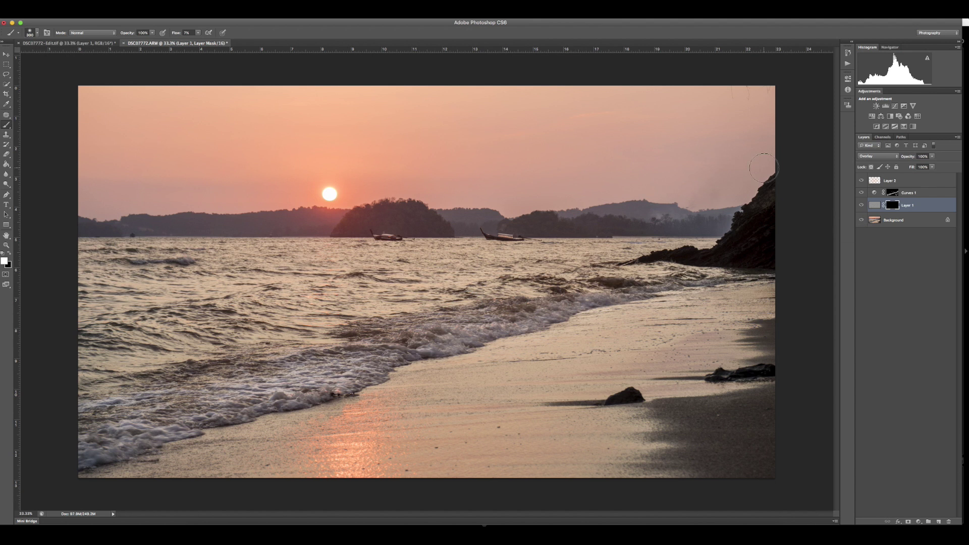
pyautogui.press('super+plus')
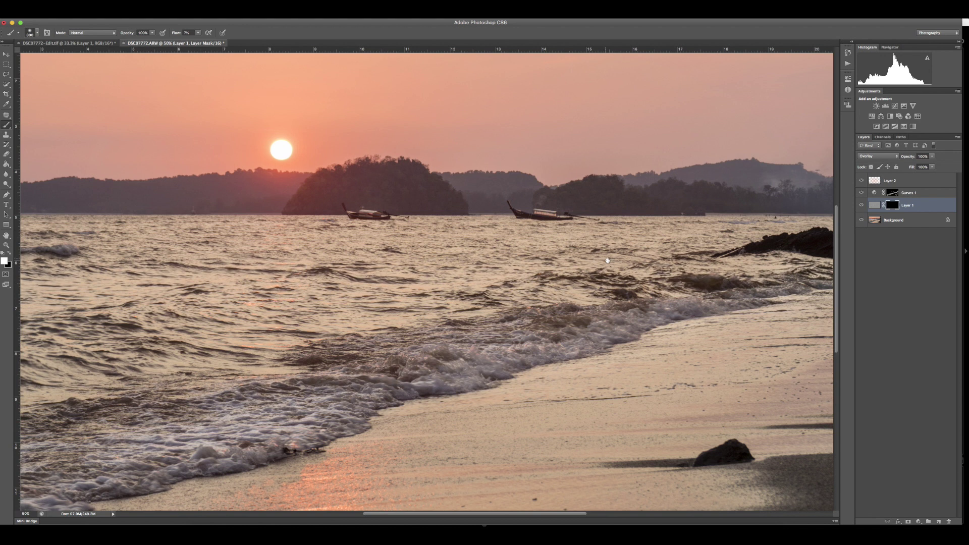
pyautogui.moveTo(607, 260); pyautogui.dragTo(518, 197)
pyautogui.moveTo(735, 216)
pyautogui.mouseDown()
pyautogui.moveTo(632, 217)
pyautogui.moveTo(616, 242)
pyautogui.moveTo(552, 274)
pyautogui.moveTo(504, 259)
pyautogui.moveTo(439, 303)
pyautogui.moveTo(333, 307)
pyautogui.moveTo(533, 230)
pyautogui.mouseUp()
pyautogui.moveTo(447, 248)
pyautogui.mouseDown()
pyautogui.moveTo(333, 265)
pyautogui.moveTo(353, 266)
pyautogui.moveTo(241, 323)
pyautogui.moveTo(88, 330)
pyautogui.moveTo(111, 344)
pyautogui.moveTo(242, 342)
pyautogui.moveTo(205, 374)
pyautogui.moveTo(226, 413)
pyautogui.moveTo(484, 292)
pyautogui.moveTo(541, 249)
pyautogui.moveTo(627, 212)
pyautogui.mouseUp()
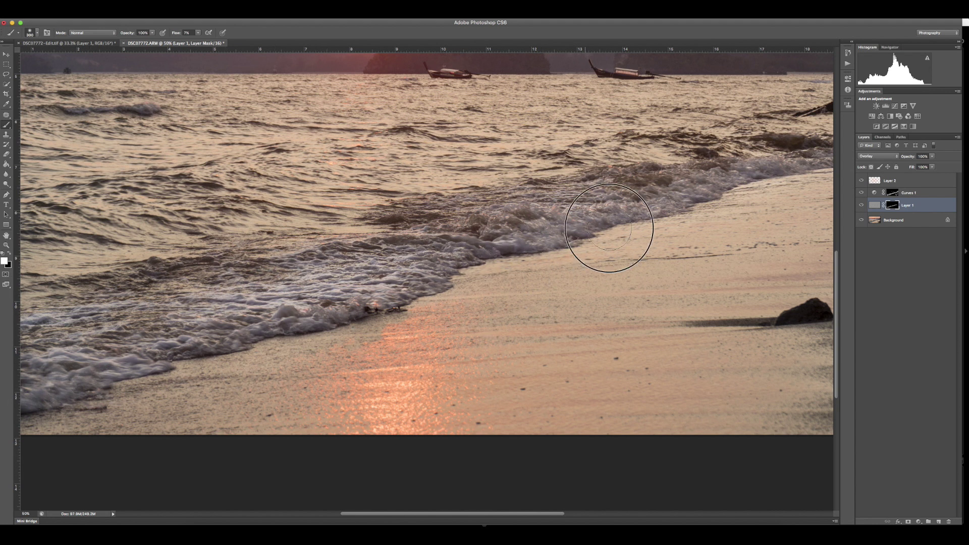
pyautogui.moveTo(696, 197)
pyautogui.mouseDown()
pyautogui.moveTo(522, 252)
pyautogui.moveTo(435, 305)
pyautogui.mouseUp()
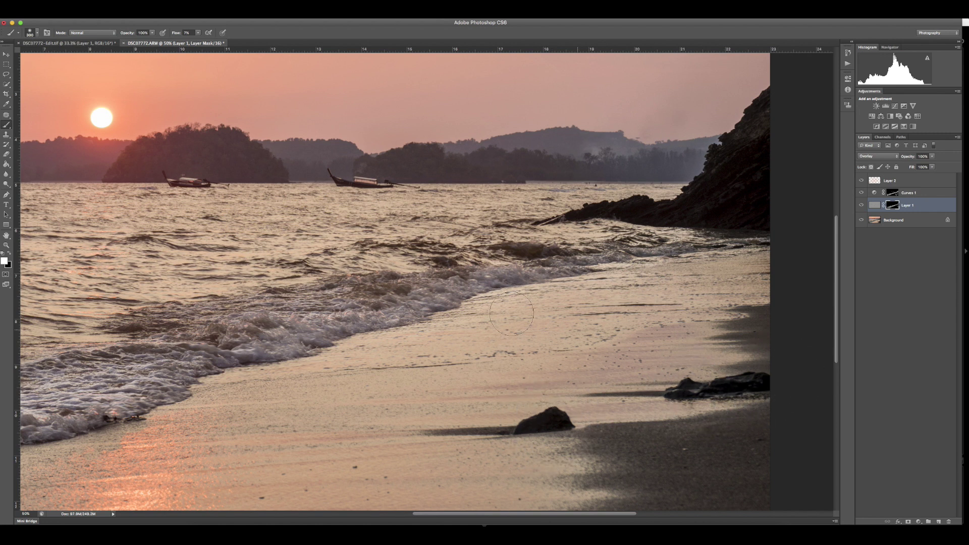
# - Paint white on Layer 1's mask over both longtail boats with the brush reduced to 80 px
pyautogui.moveTo(361, 186); pyautogui.dragTo(451, 237)
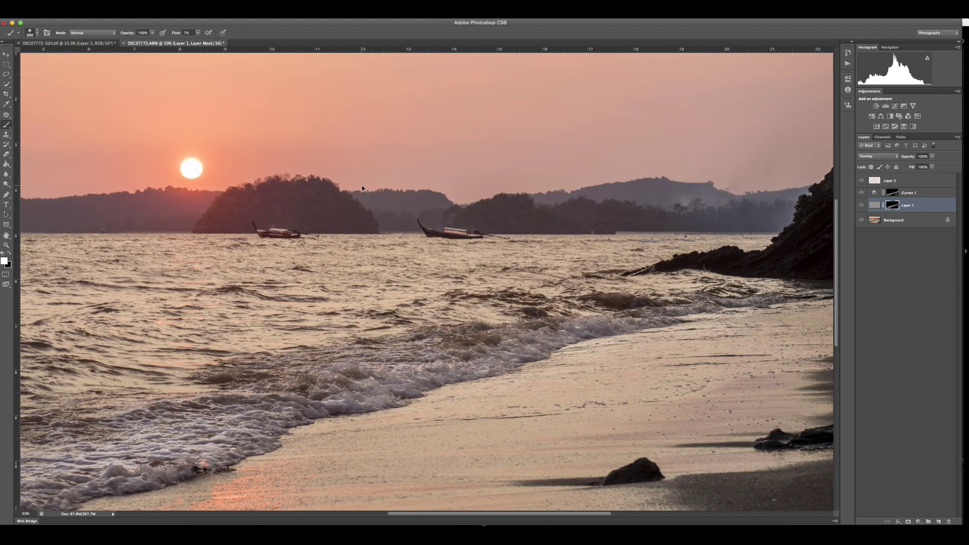
pyautogui.press('super+plus')
pyautogui.press('[')
pyautogui.press('[')
pyautogui.press('[')
pyautogui.press('[')
pyautogui.press('[')
pyautogui.press('[')
pyautogui.press('[')
pyautogui.press('[')
pyautogui.press('[')
pyautogui.press('[')
pyautogui.press('[')
pyautogui.moveTo(450, 177)
pyautogui.mouseDown()
pyautogui.moveTo(427, 171)
pyautogui.moveTo(439, 182)
pyautogui.moveTo(539, 188)
pyautogui.moveTo(435, 181)
pyautogui.moveTo(468, 182)
pyautogui.mouseUp()
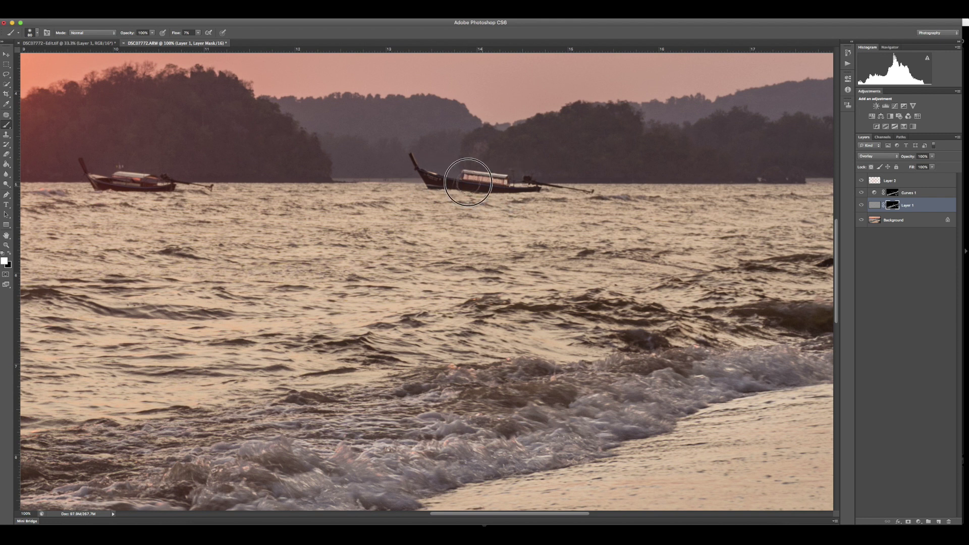
pyautogui.moveTo(135, 180)
pyautogui.mouseDown()
pyautogui.moveTo(95, 167)
pyautogui.moveTo(158, 168)
pyautogui.moveTo(160, 180)
pyautogui.moveTo(119, 184)
pyautogui.moveTo(184, 173)
pyautogui.moveTo(87, 176)
pyautogui.mouseUp()
# - Check the masked sharpening by toggling Layer 1's visibility, and review the whole photo
pyautogui.click(921, 295)
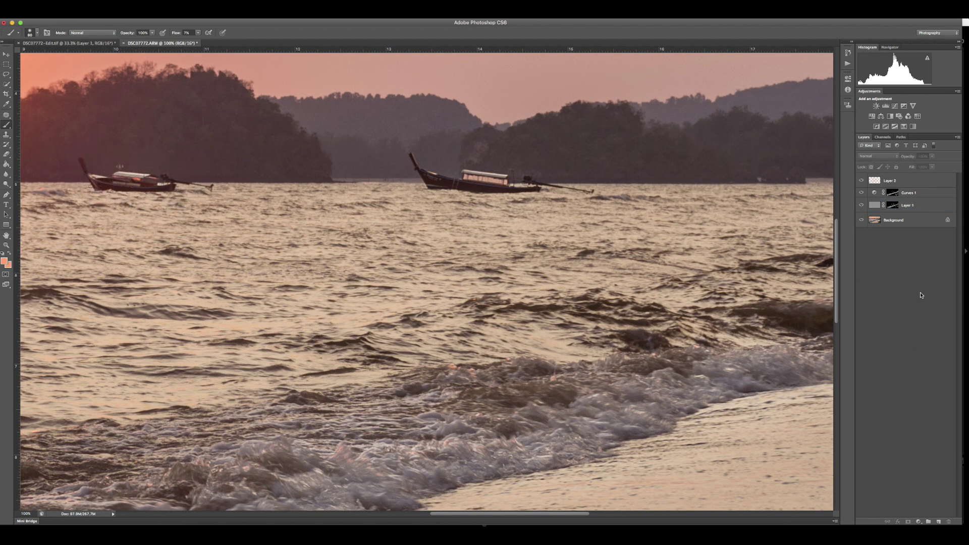
pyautogui.click(861, 205)
pyautogui.press('super+minus')
pyautogui.press('super+minus')
pyautogui.press('super+minus')
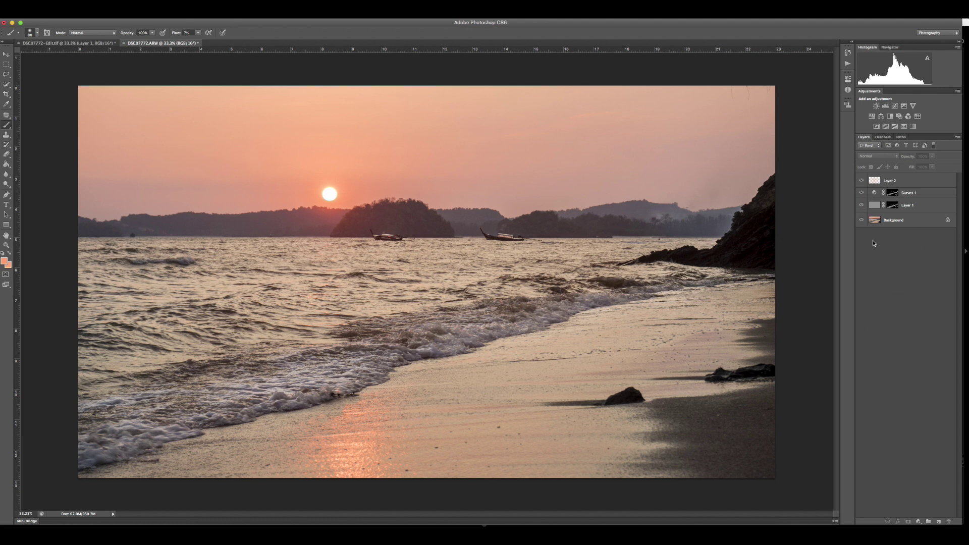
# - Add a Brightness/Contrast adjustment layer directly above the Background and lower its brightness to about -30
pyautogui.click(891, 220)
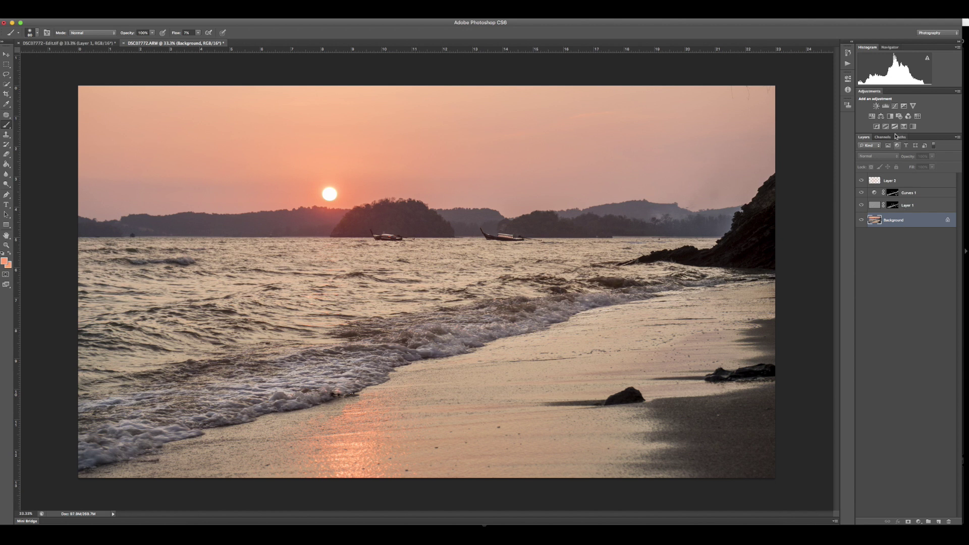
pyautogui.click(877, 106)
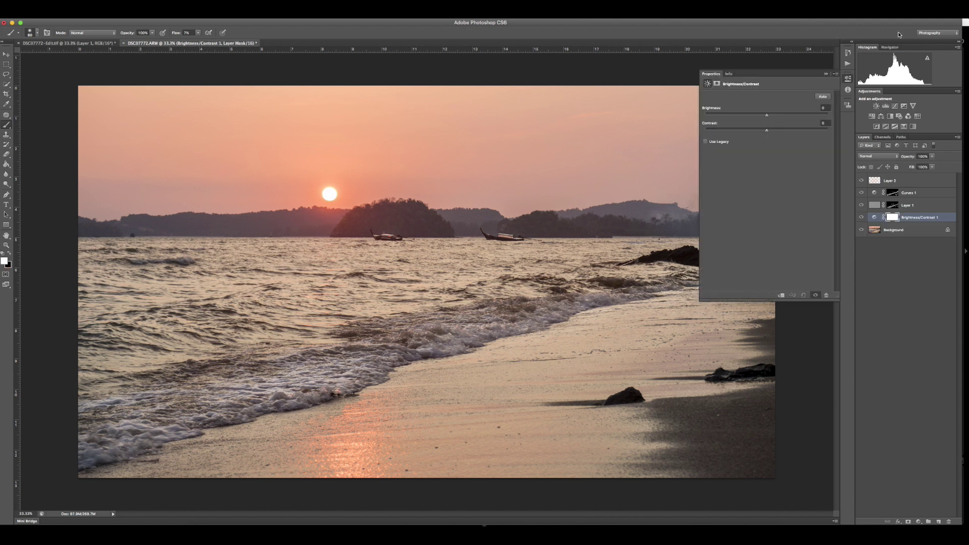
pyautogui.click(753, 115)
pyautogui.moveTo(753, 116); pyautogui.dragTo(754, 116)
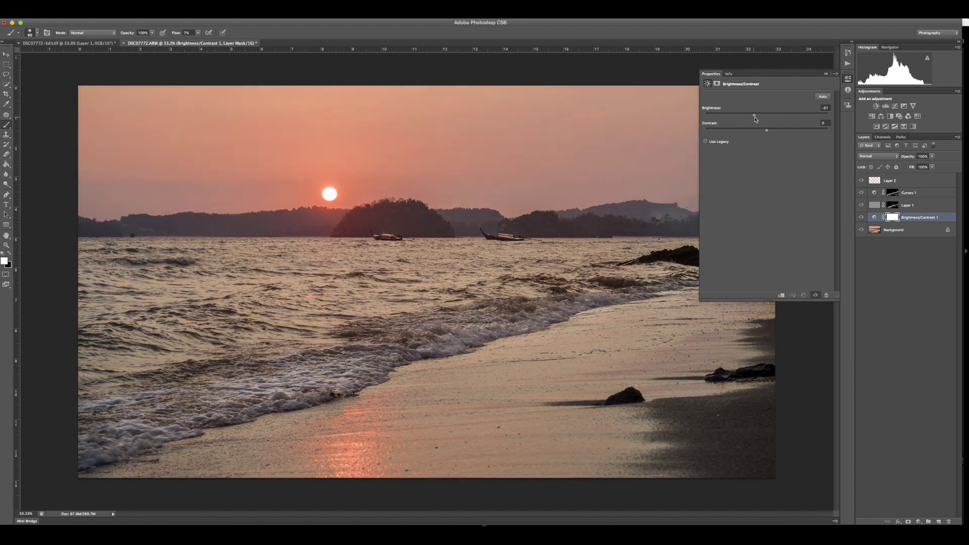
pyautogui.click(826, 75)
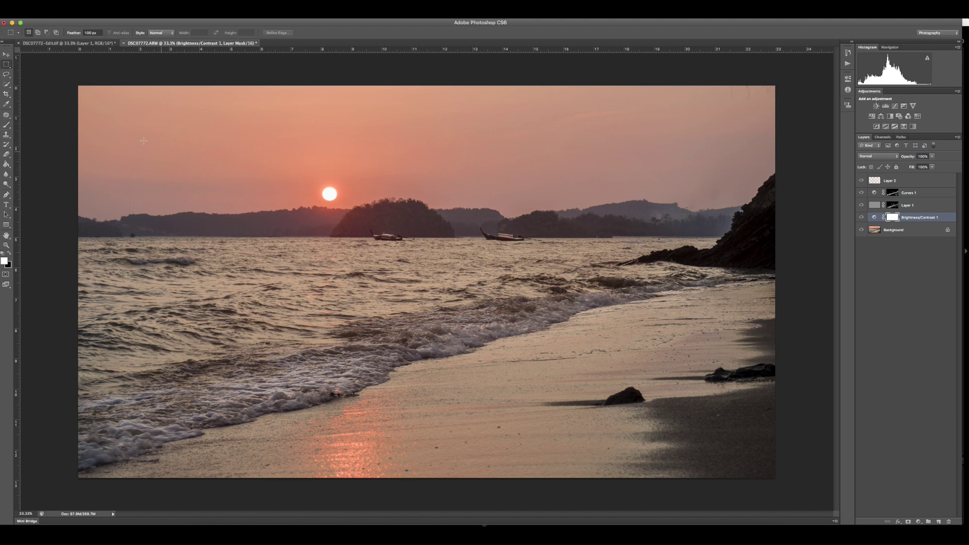
# - Select the photo's central area with a 100 px feathered rectangle, fill it black on the Brightness/Contrast mask to leave a vignette, and deselect
pyautogui.moveTo(125, 123); pyautogui.dragTo(730, 444)
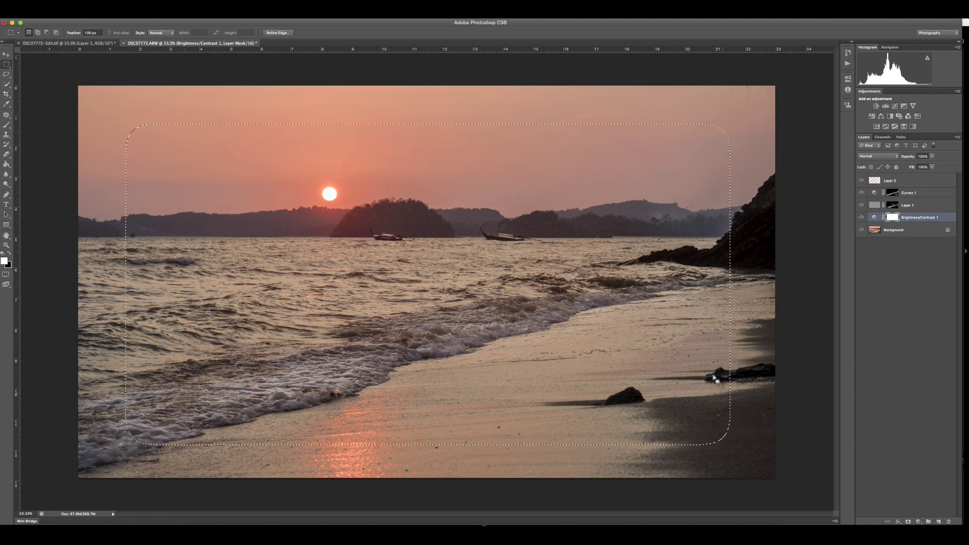
pyautogui.click(7, 167)
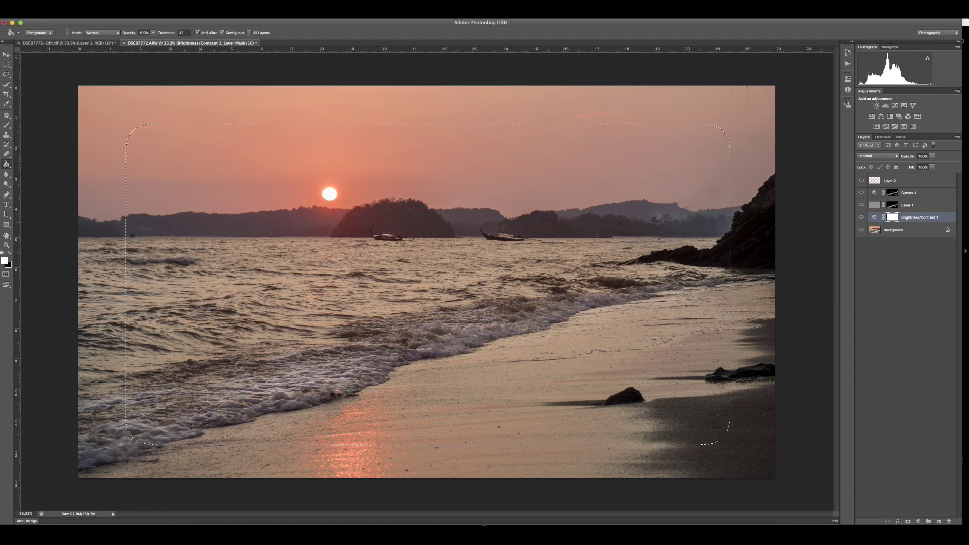
pyautogui.click(11, 253)
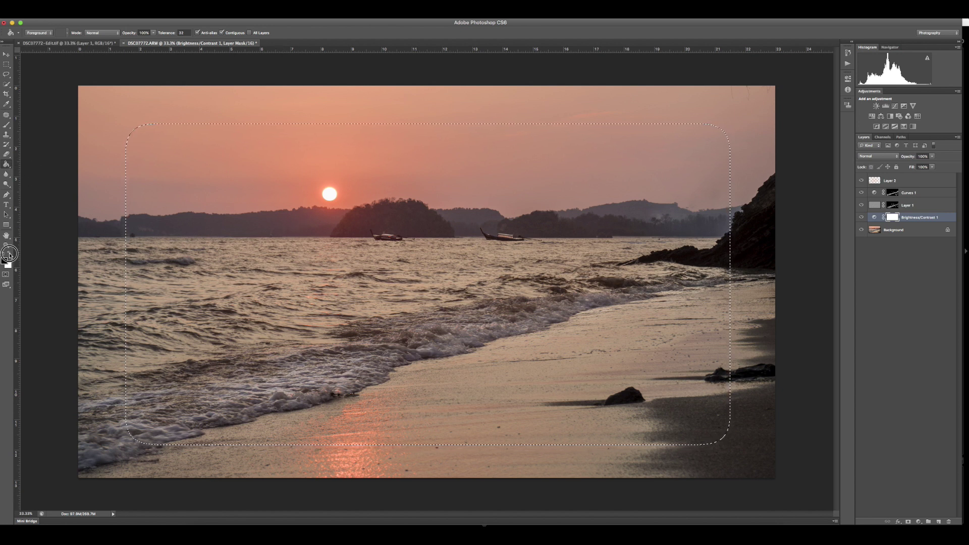
pyautogui.click(377, 261)
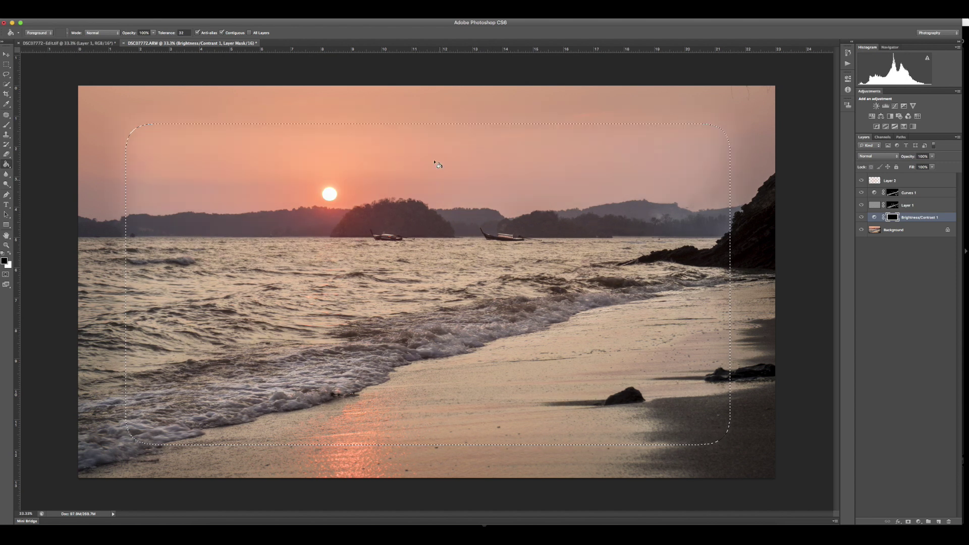
pyautogui.click(882, 244)
pyautogui.hotkey('ctrl', 'd')
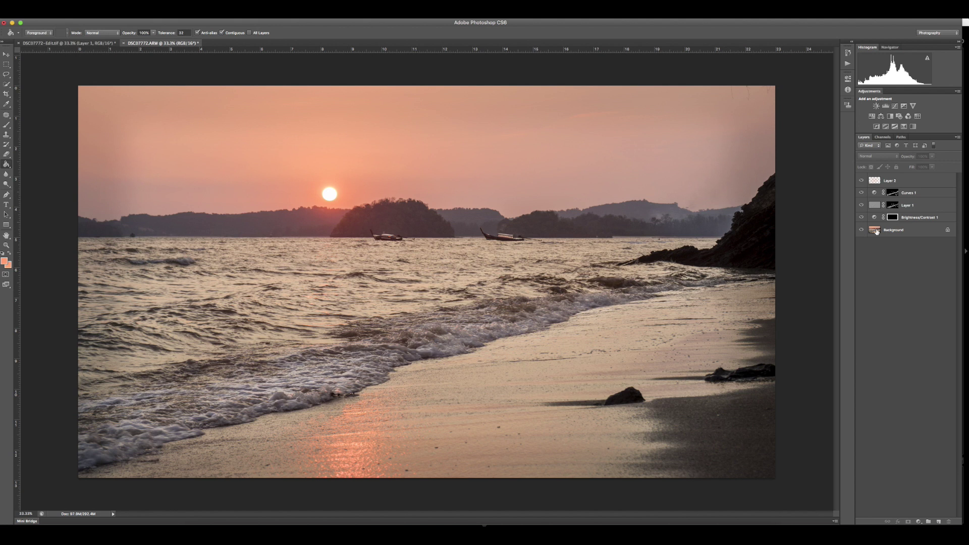
# - Feather the Brightness/Contrast layer's mask by 8.3 px to soften the vignette edge
pyautogui.click(893, 217)
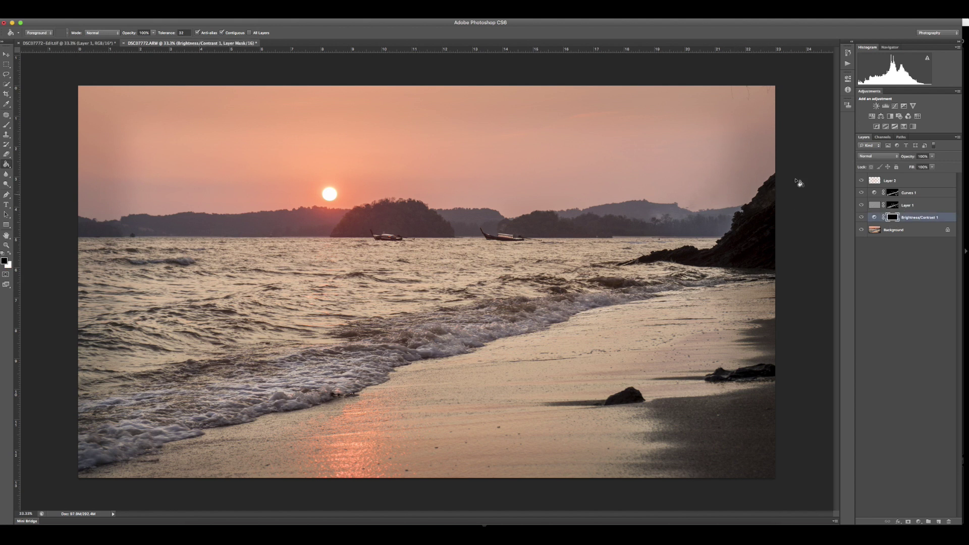
pyautogui.doubleClick(891, 216)
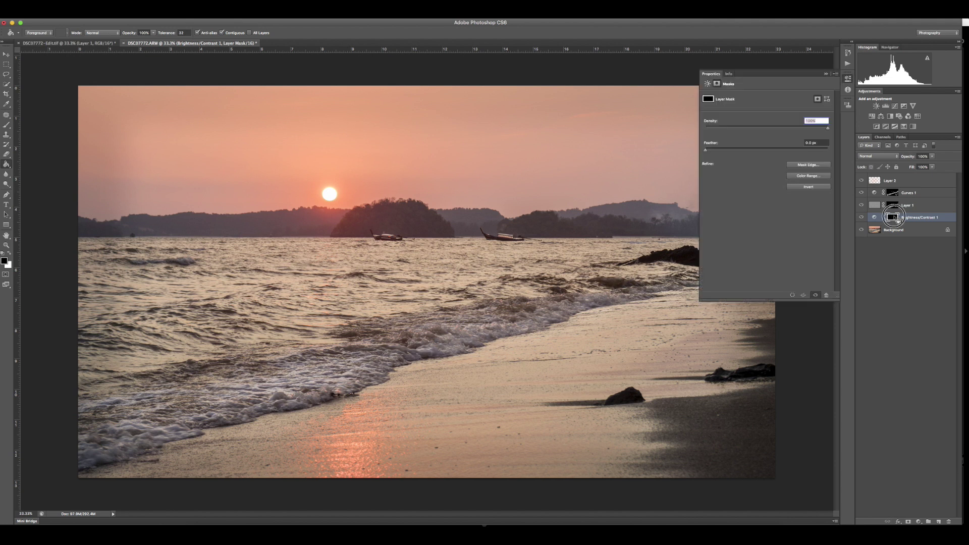
pyautogui.moveTo(737, 150); pyautogui.dragTo(754, 151)
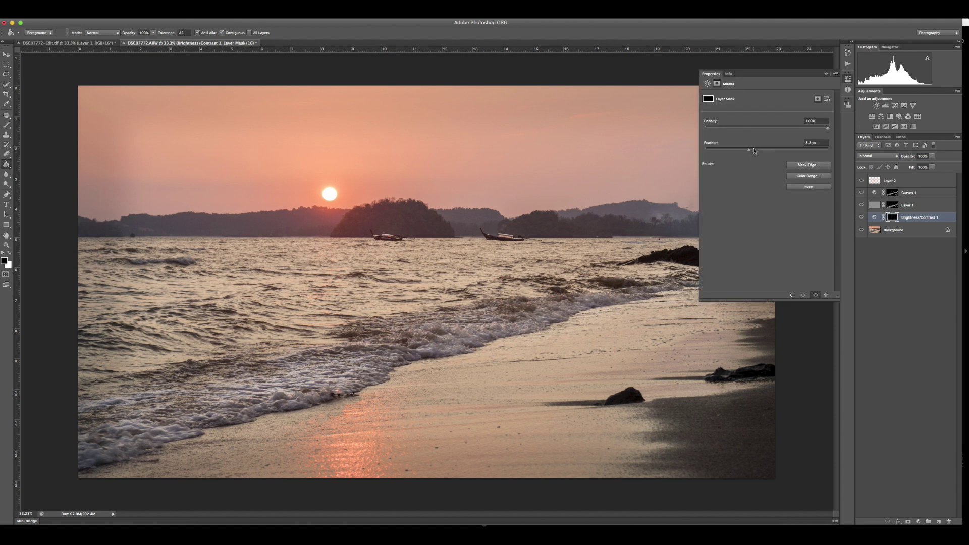
pyautogui.click(826, 74)
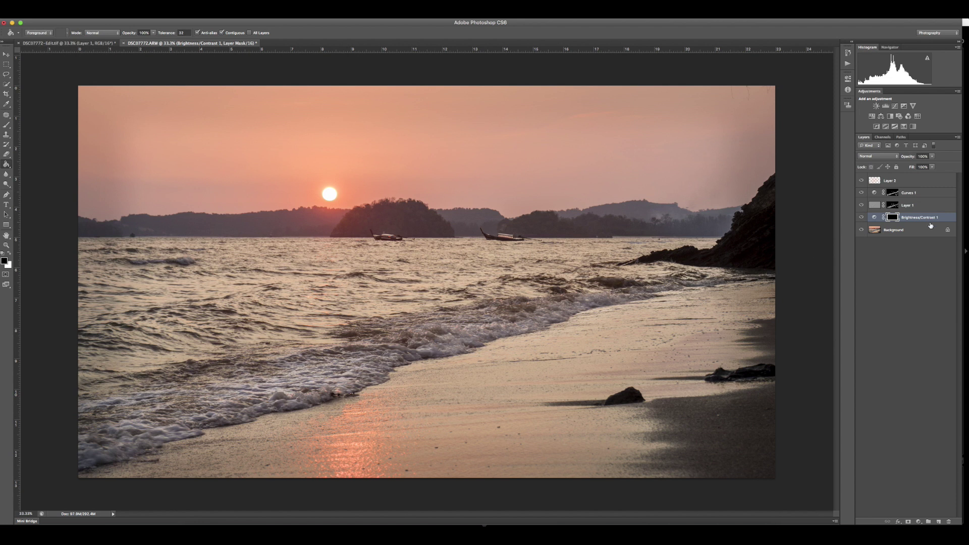
# - Select all layers from the Background up to Layer 2 and stamp them into a new merged layer on top
pyautogui.click(908, 230)
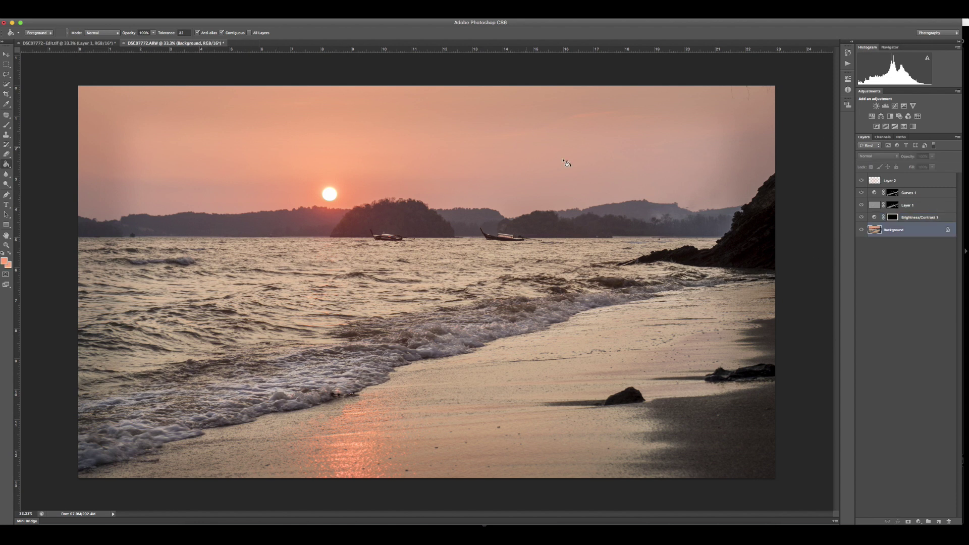
pyautogui.keyDown('shift'); pyautogui.click(908, 185); pyautogui.keyUp('shift')
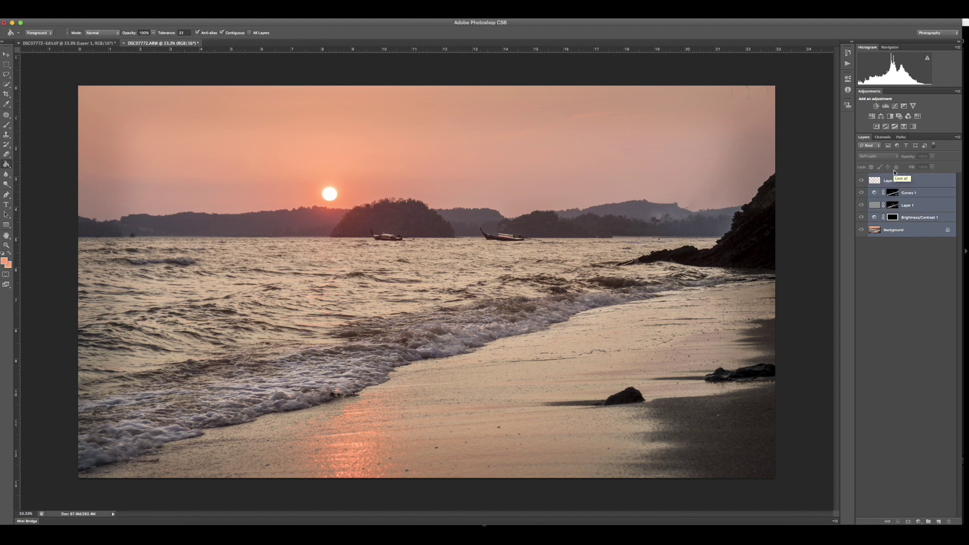
pyautogui.press('super+alt+shift+e')
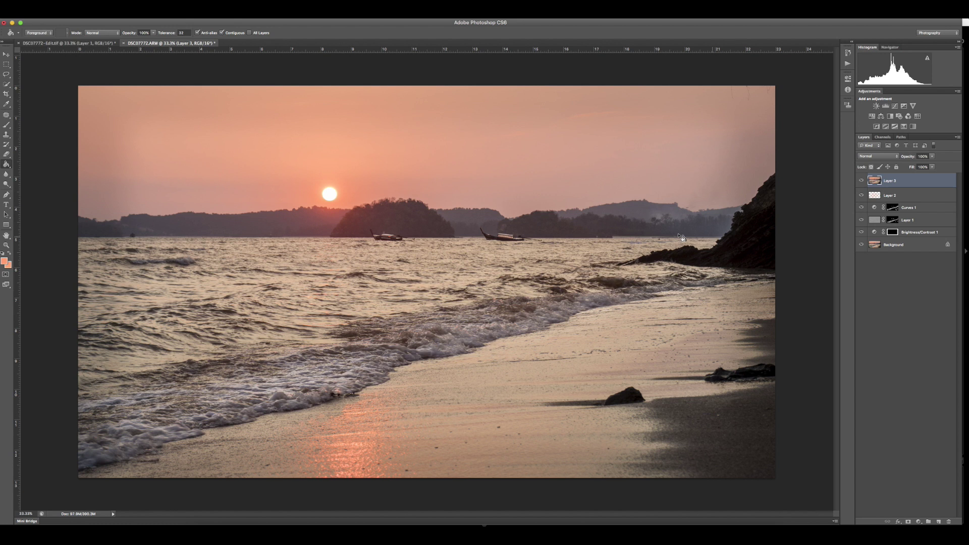
# - Remove the dark twigs from the sky's upper-right corner on merged Layer 3 with the Patch tool
pyautogui.click(6, 115)
pyautogui.moveTo(730, 90)
pyautogui.mouseDown()
pyautogui.moveTo(750, 106)
pyautogui.moveTo(742, 80)
pyautogui.moveTo(756, 97)
pyautogui.moveTo(741, 93)
pyautogui.moveTo(746, 120)
pyautogui.mouseUp()
pyautogui.press('Return')
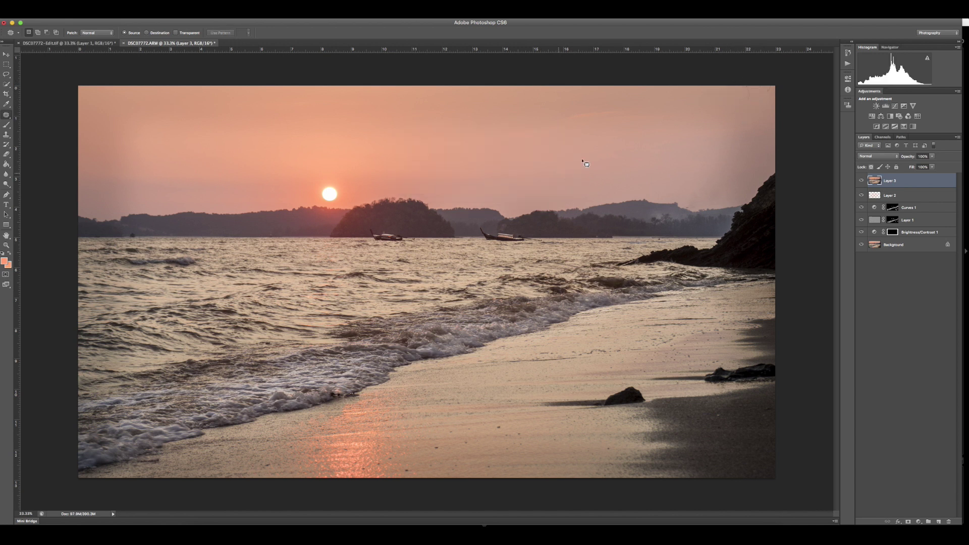
pyautogui.moveTo(745, 89)
pyautogui.mouseDown()
pyautogui.moveTo(742, 97)
pyautogui.moveTo(753, 87)
pyautogui.moveTo(744, 95)
pyautogui.moveTo(751, 106)
pyautogui.moveTo(764, 88)
pyautogui.mouseUp()
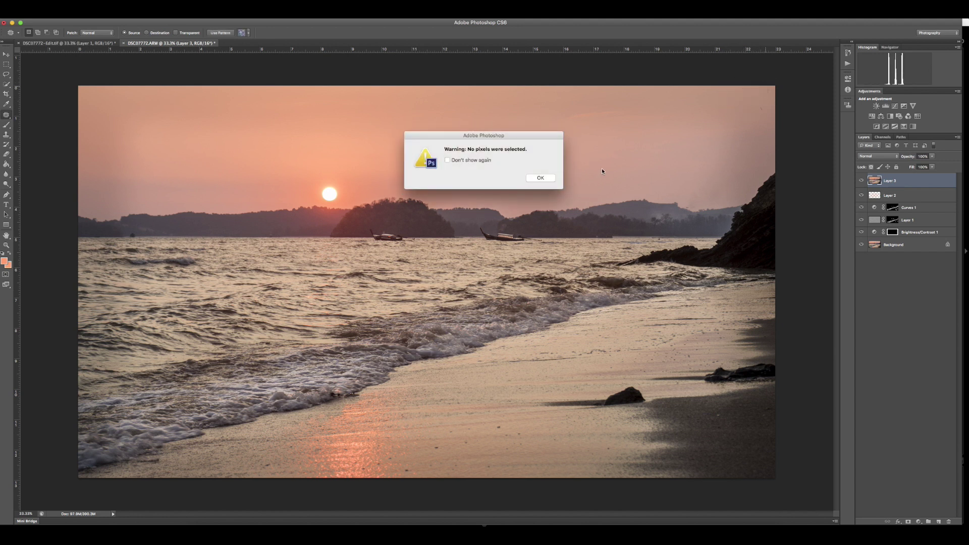
pyautogui.click(542, 181)
pyautogui.moveTo(763, 87)
pyautogui.mouseDown()
pyautogui.moveTo(772, 91)
pyautogui.moveTo(740, 89)
pyautogui.moveTo(751, 103)
pyautogui.mouseUp()
pyautogui.click(544, 178)
pyautogui.click(880, 316)
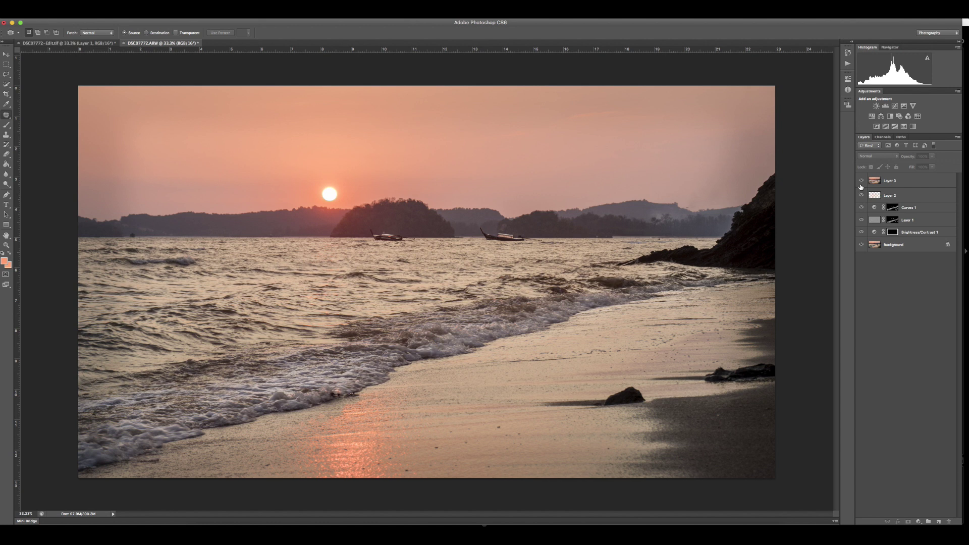
# - Hide the layers between Layer 3 and the Background, and toggle Layer 3 to compare the finished edit with the original
pyautogui.moveTo(861, 195); pyautogui.dragTo(861, 232)
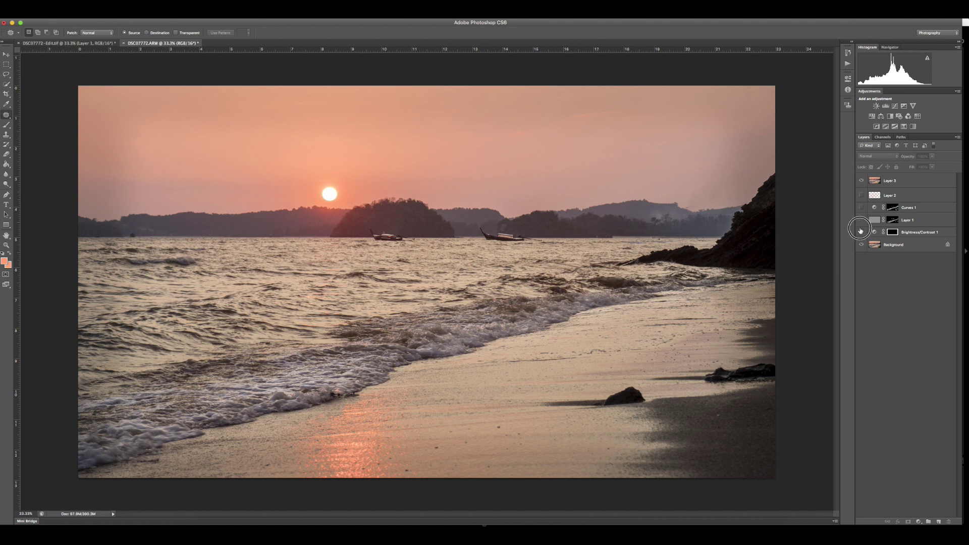
pyautogui.click(862, 180)
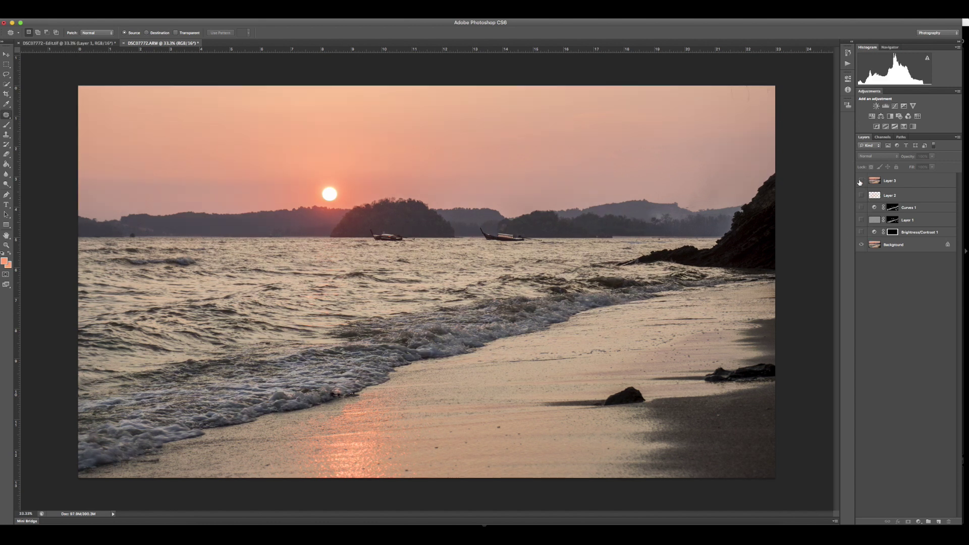
pyautogui.click(861, 180)
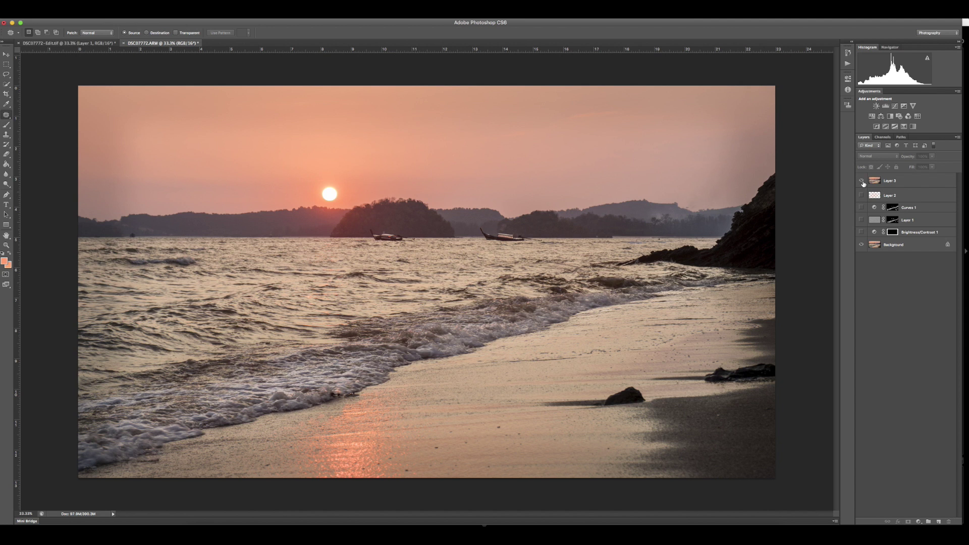
pyautogui.click(876, 182)
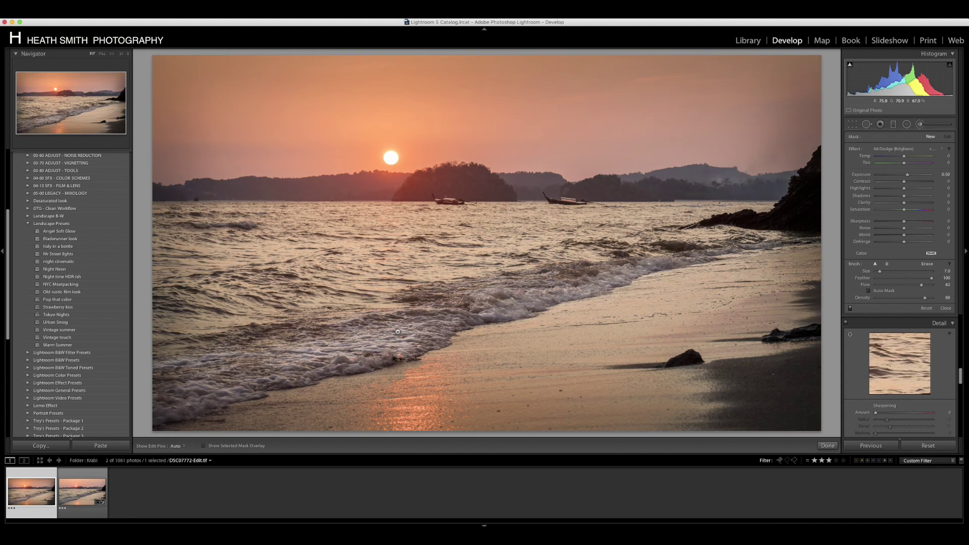
# - In Lightroom, paint a Dodge (Brightness) adjustment brush with exposure 0.90 over the breaking waves and the sand near the rocks, and finish the brush
pyautogui.click(396, 333)
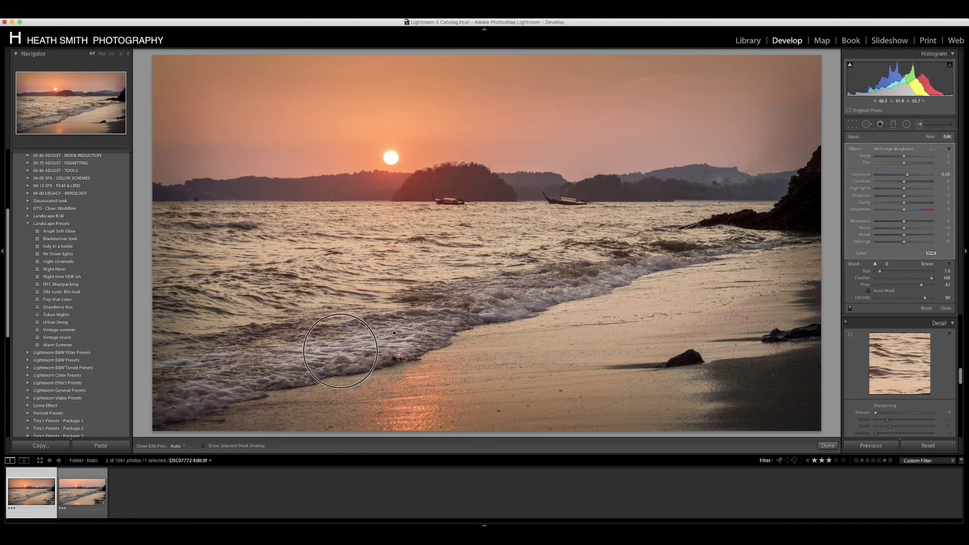
pyautogui.moveTo(909, 175); pyautogui.dragTo(910, 175)
pyautogui.press('h')
pyautogui.moveTo(320, 358)
pyautogui.mouseDown()
pyautogui.moveTo(501, 320)
pyautogui.moveTo(670, 255)
pyautogui.moveTo(702, 255)
pyautogui.mouseUp()
pyautogui.moveTo(681, 358)
pyautogui.mouseDown()
pyautogui.moveTo(806, 331)
pyautogui.moveTo(783, 346)
pyautogui.mouseUp()
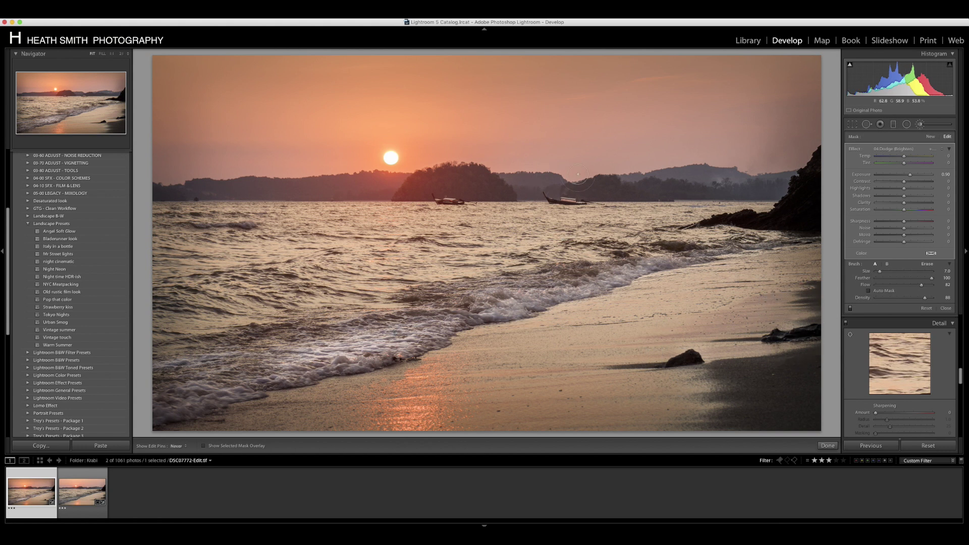
pyautogui.press('h')
pyautogui.click(828, 444)
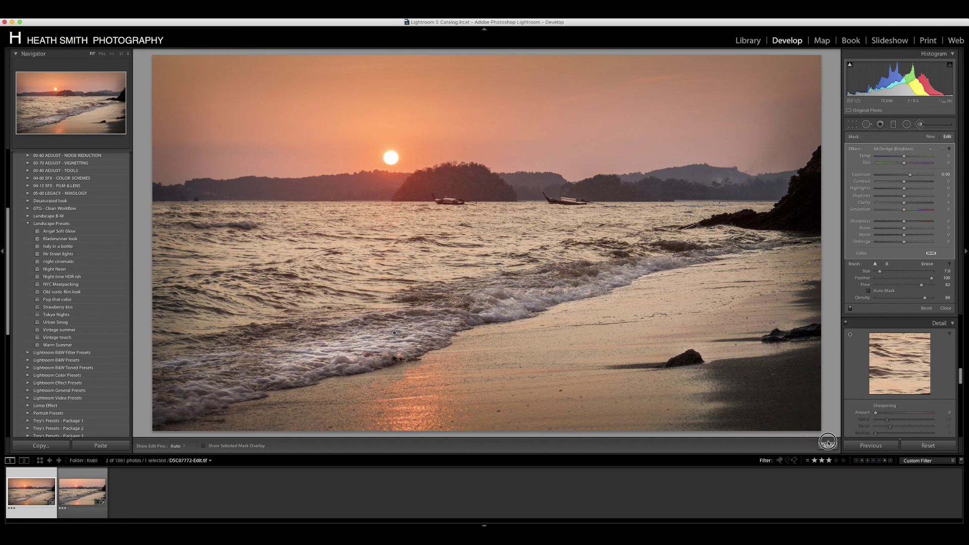
# - Compare the edited TIFF with the original ARW photo, ending on the edited version
pyautogui.press('Right')
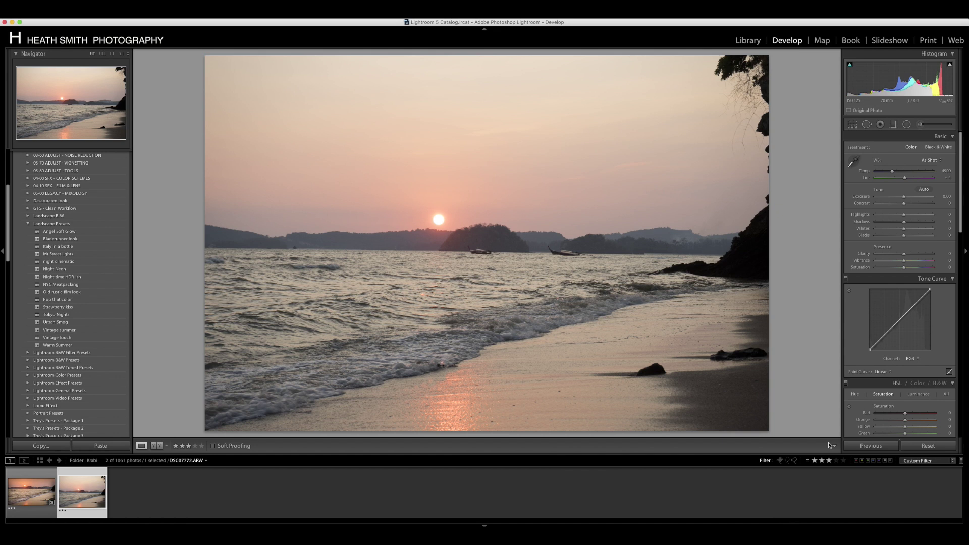
pyautogui.press('Left')
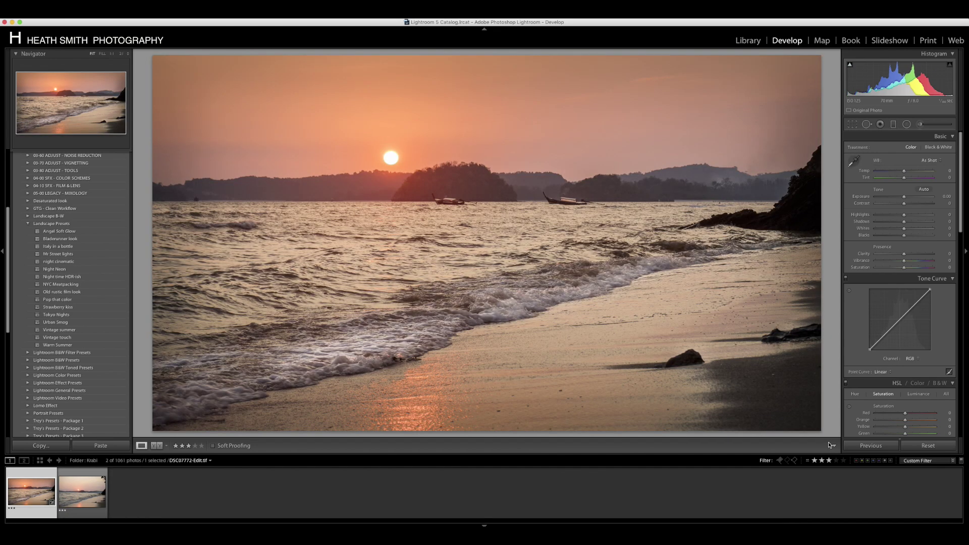